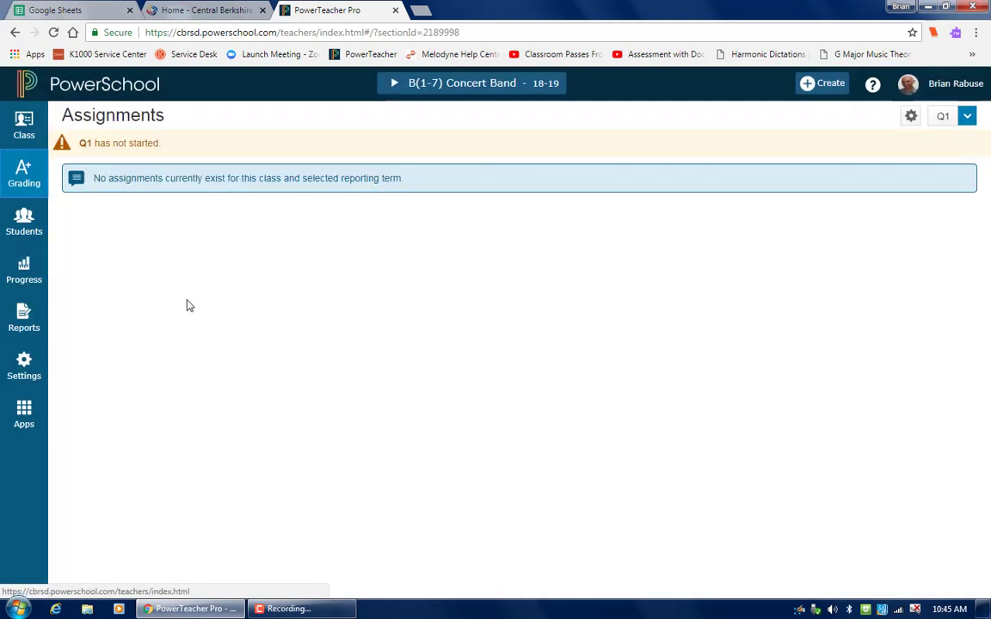
Open the Student Roster report for the Concert Band class and show the students it includes.
{"action": "left_click", "coordinate": [19, 326]}
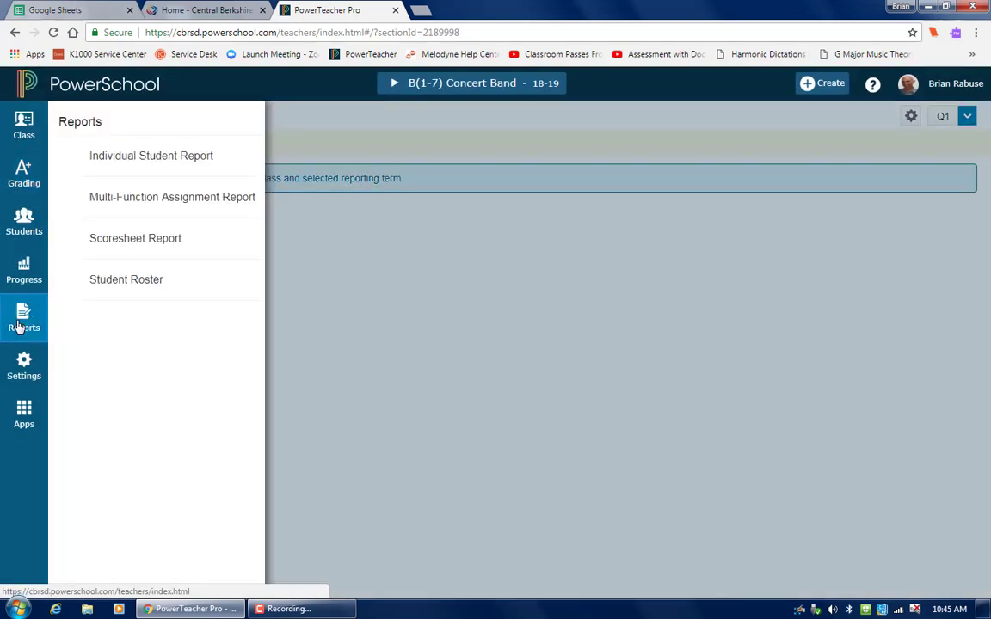
{"action": "left_click", "coordinate": [142, 287]}
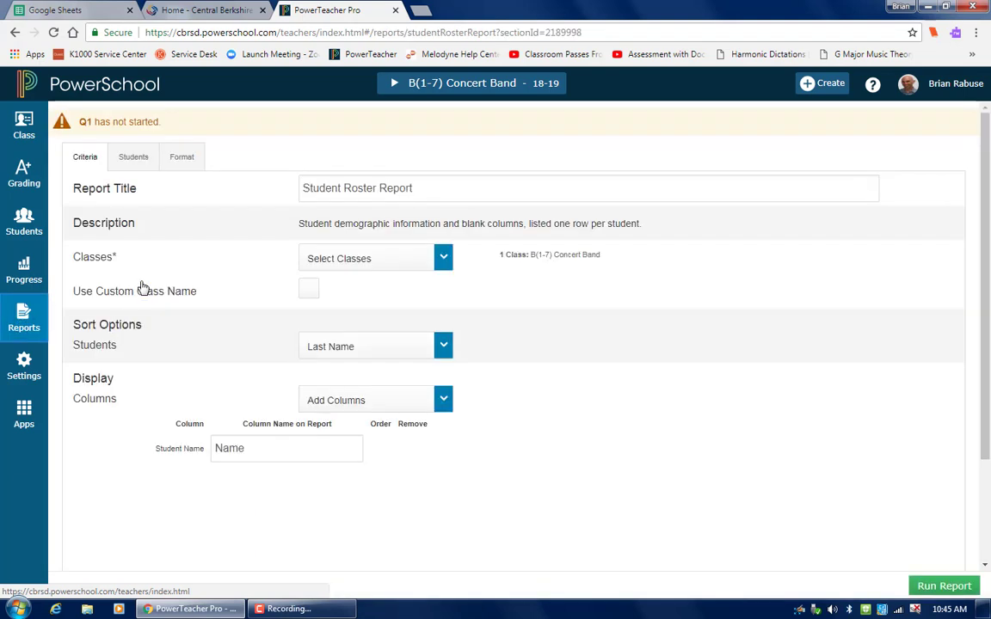
{"action": "left_click", "coordinate": [129, 157]}
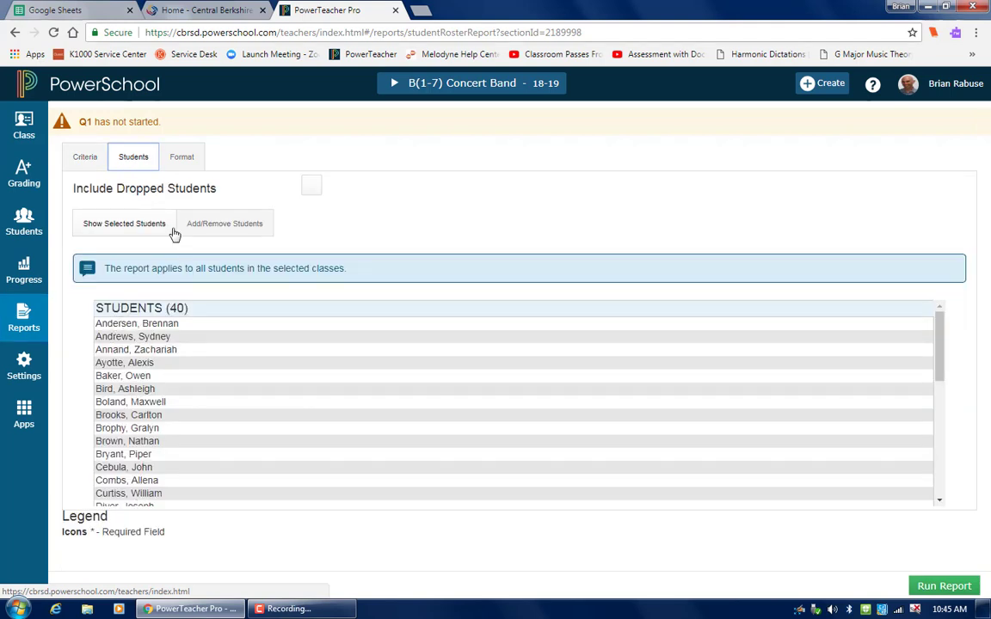
Set the roster report's output format to Excel.
{"action": "left_click", "coordinate": [181, 158]}
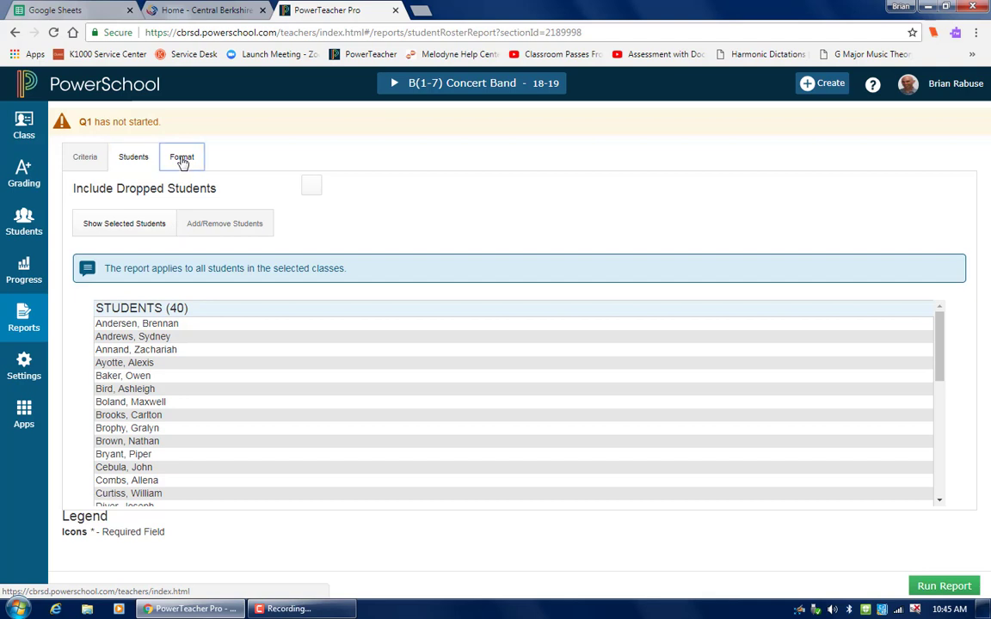
{"action": "left_click", "coordinate": [340, 226]}
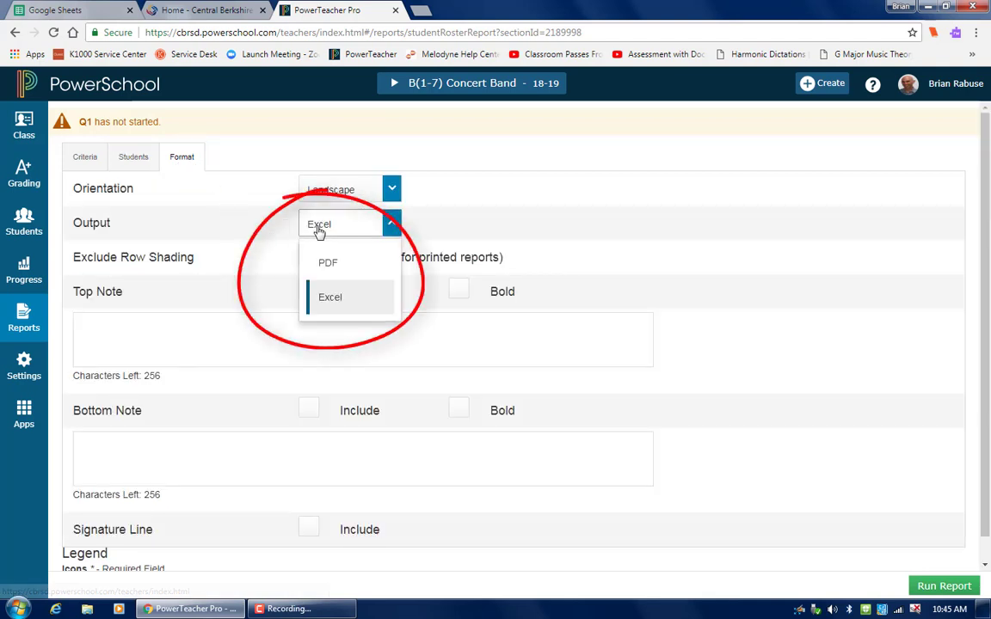
{"action": "left_click", "coordinate": [325, 262]}
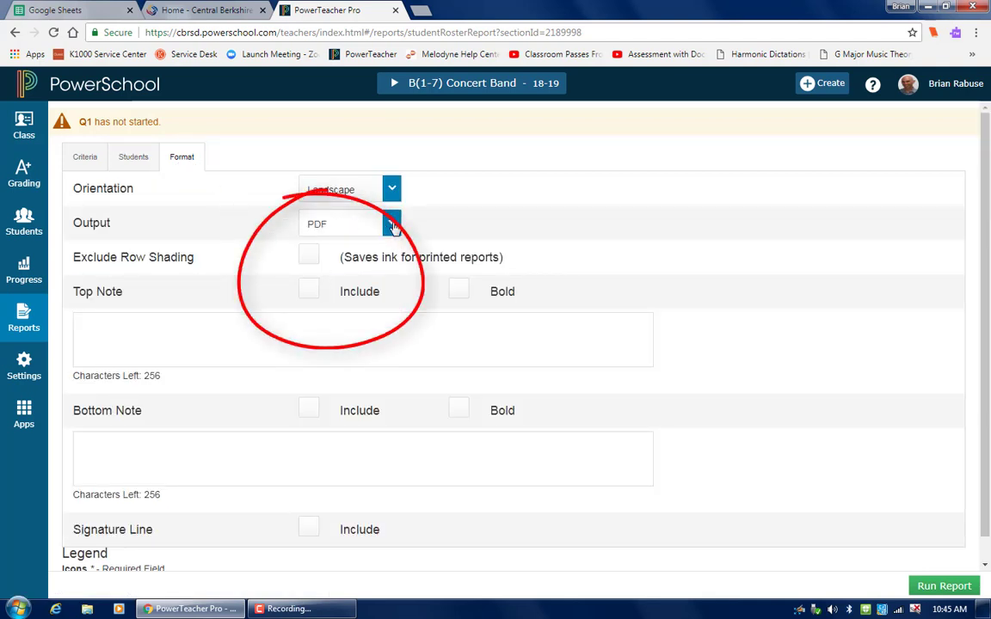
{"action": "left_click", "coordinate": [335, 224]}
{"action": "left_click", "coordinate": [335, 296]}
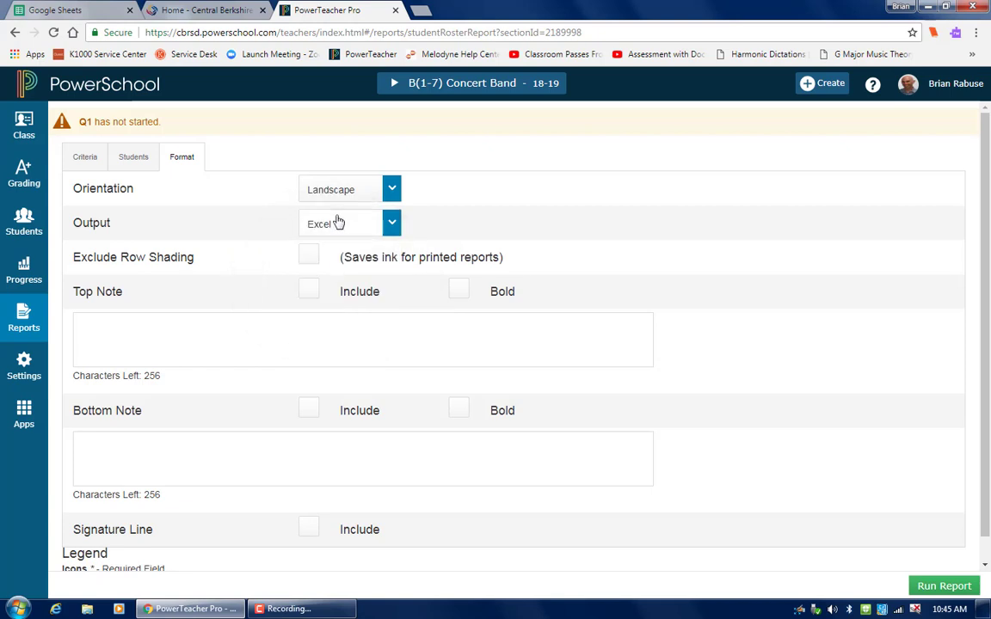
Run the roster report, open the downloaded workbook in Excel and enable editing.
{"action": "left_click", "coordinate": [86, 158]}
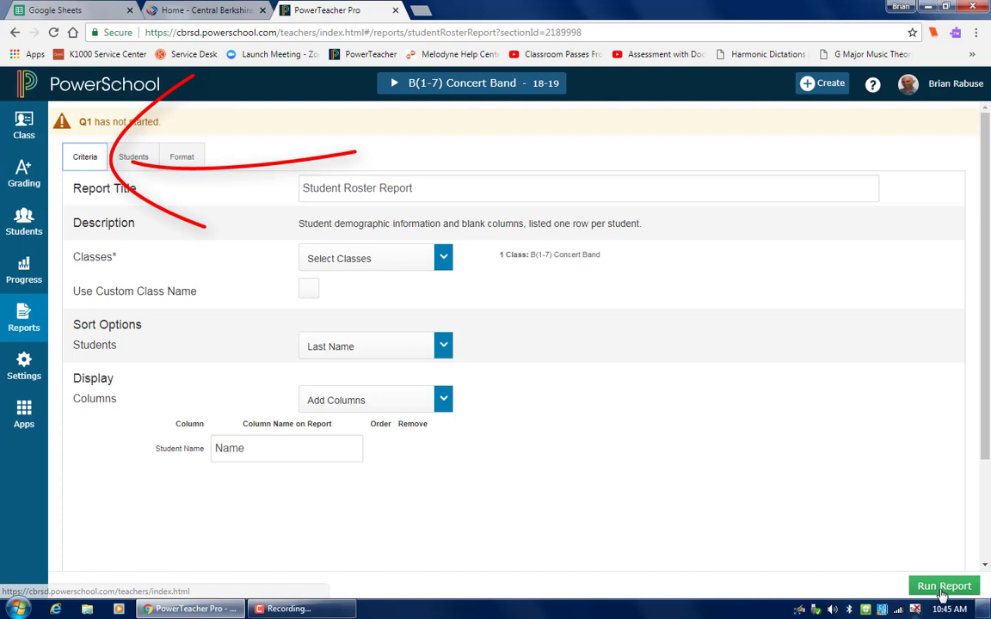
{"action": "left_click", "coordinate": [943, 588]}
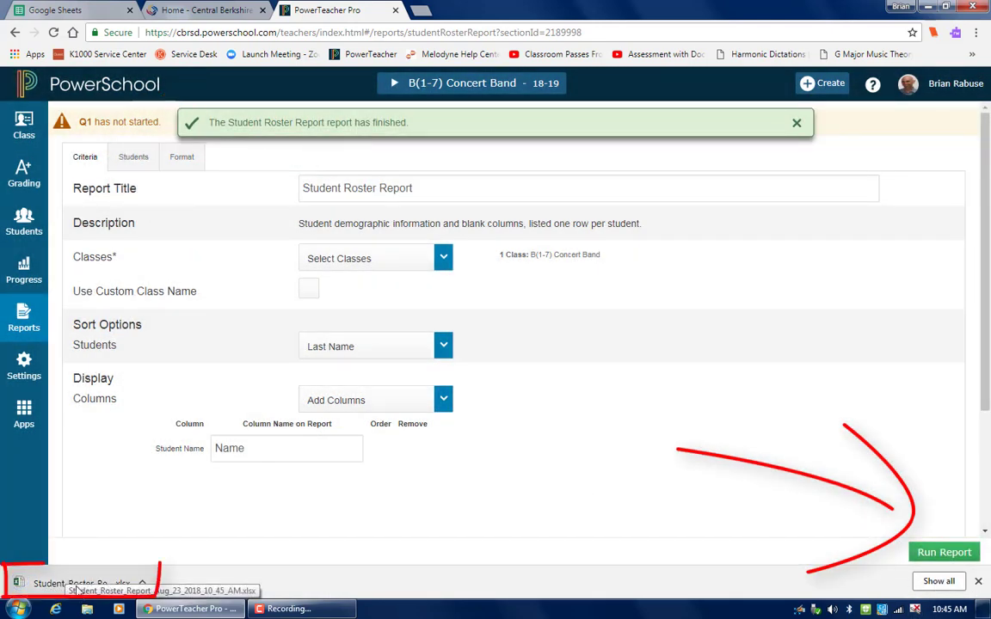
{"action": "left_click", "coordinate": [50, 585]}
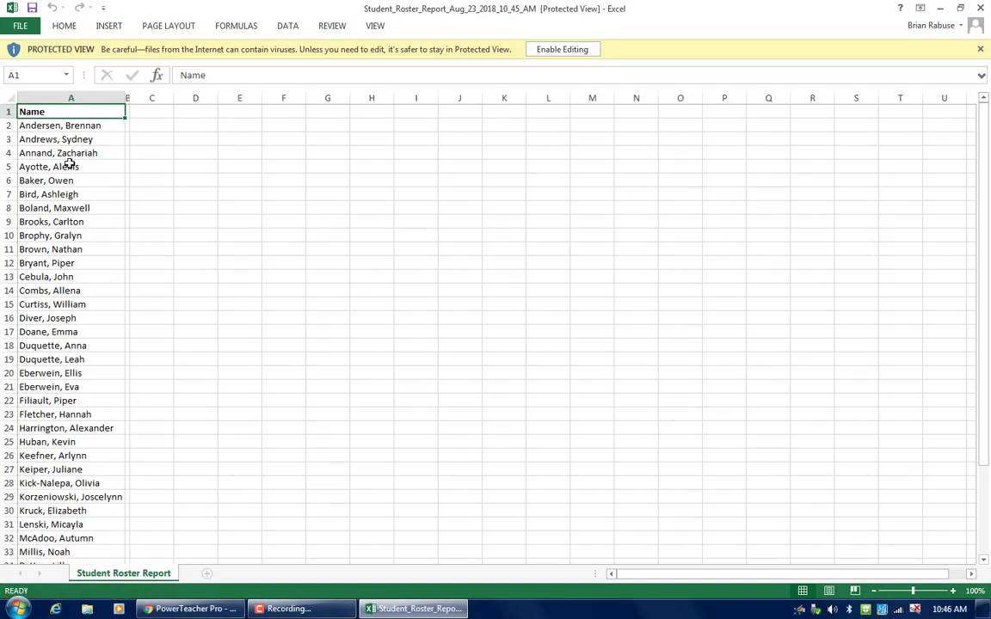
{"action": "left_click", "coordinate": [551, 51]}
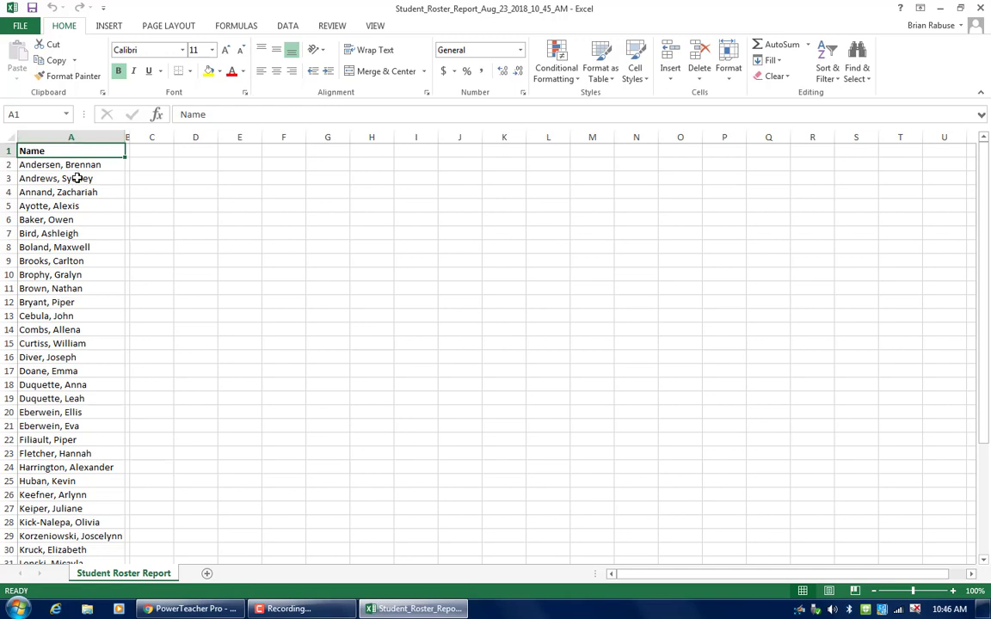
Split column A with Text to Columns as delimited data, using only the comma delimiter and replacing existing data.
{"action": "left_click", "coordinate": [89, 133]}
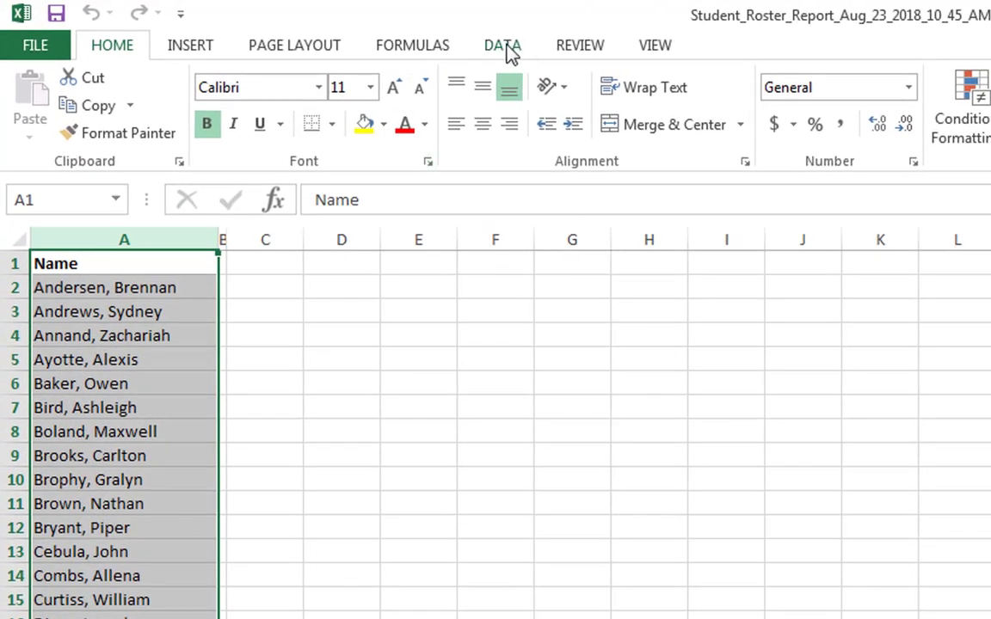
{"action": "left_click", "coordinate": [506, 47]}
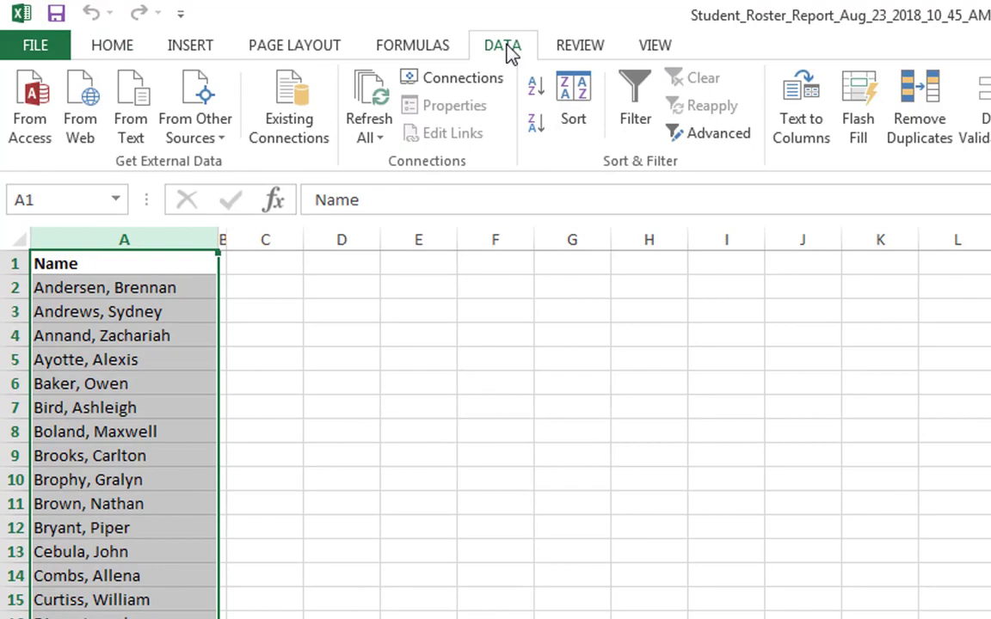
{"action": "left_click", "coordinate": [809, 133]}
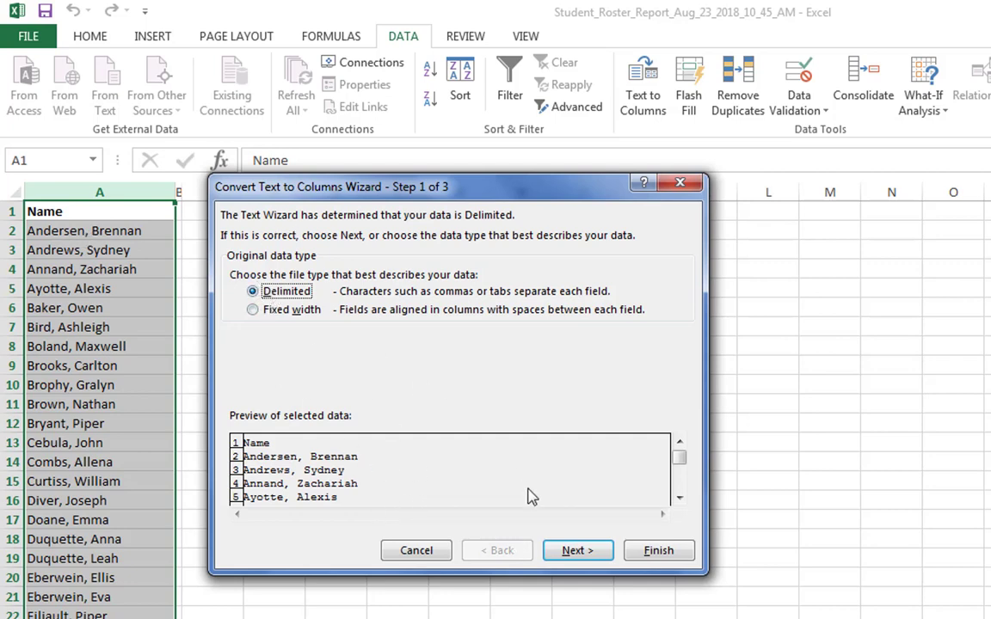
{"action": "left_click", "coordinate": [575, 553]}
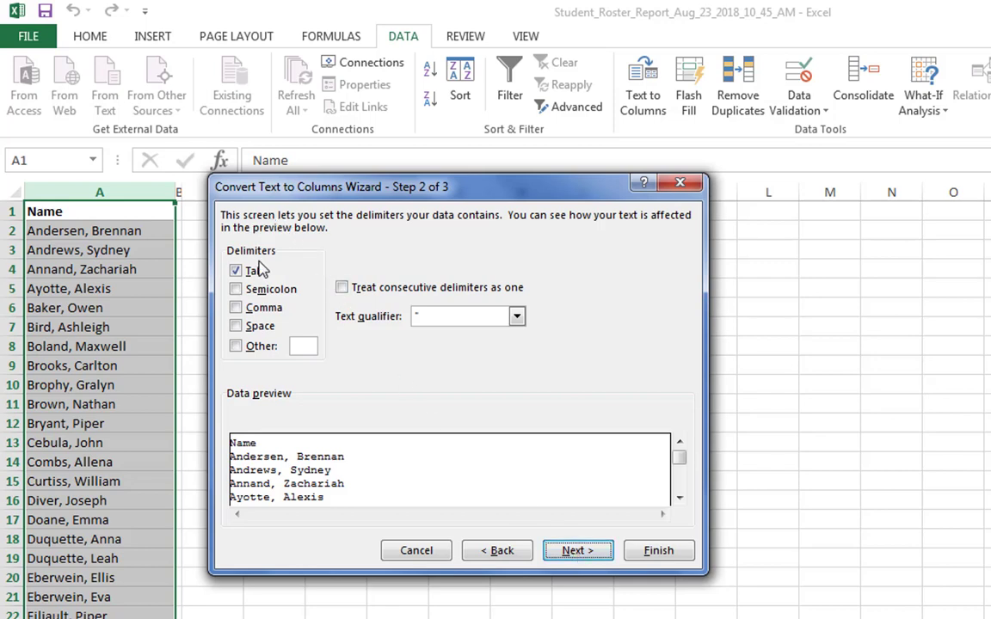
{"action": "left_click", "coordinate": [237, 309]}
{"action": "left_click", "coordinate": [238, 271]}
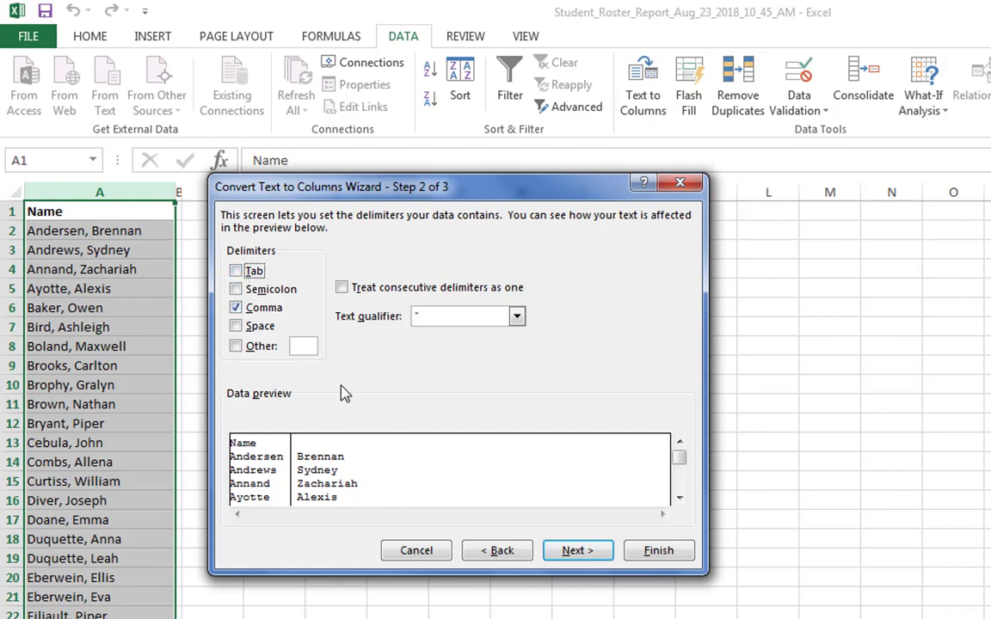
{"action": "left_click", "coordinate": [572, 553]}
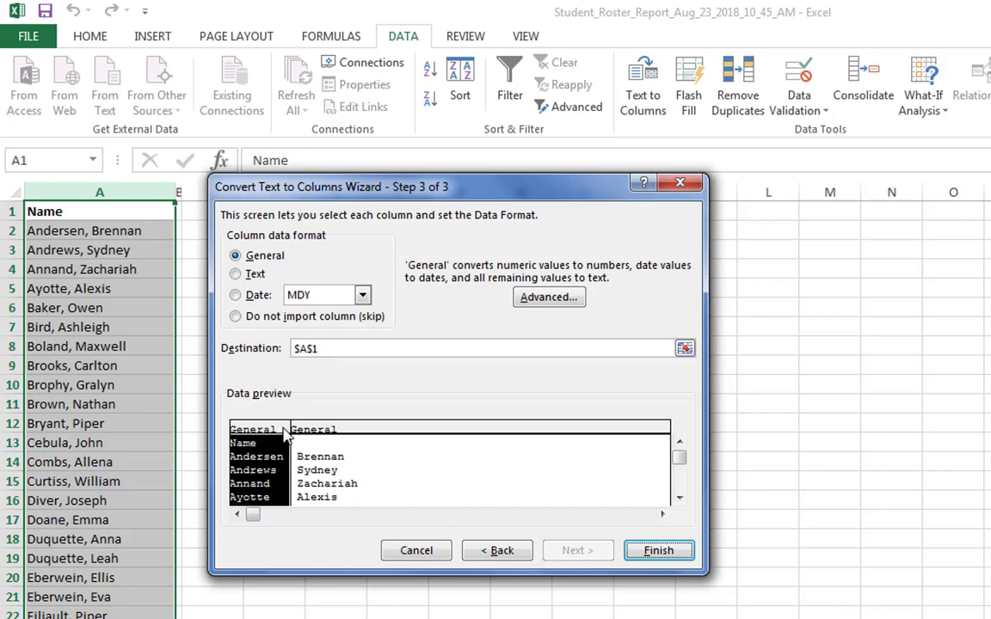
{"action": "left_click", "coordinate": [659, 551]}
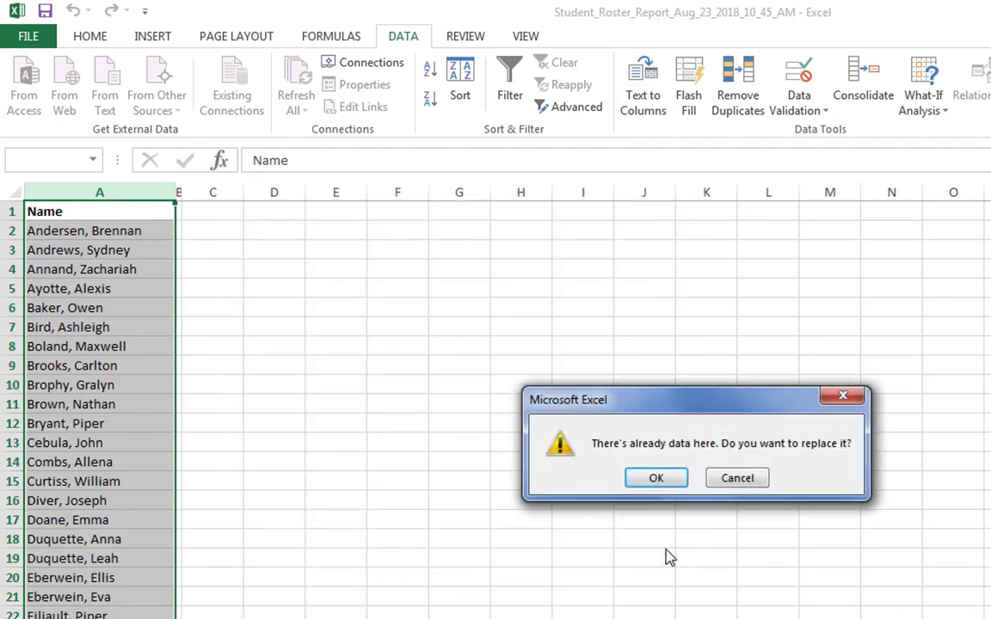
{"action": "left_click", "coordinate": [656, 478]}
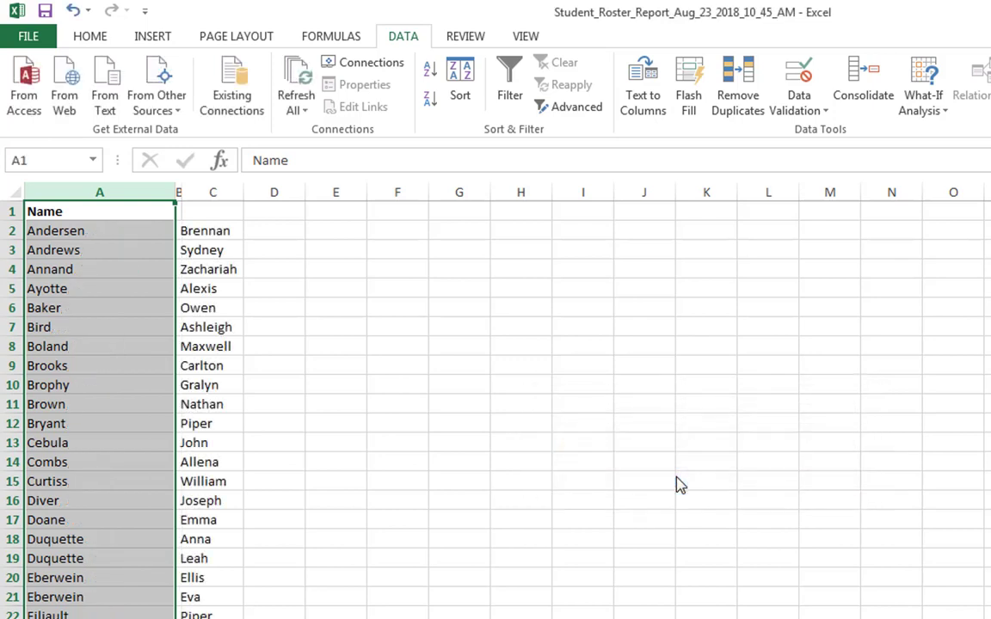
Widen column B and enter the headers Last Name in A1 and First Name in B1.
{"action": "left_click_drag", "start_coordinate": [180, 193], "coordinate": [277, 207]}
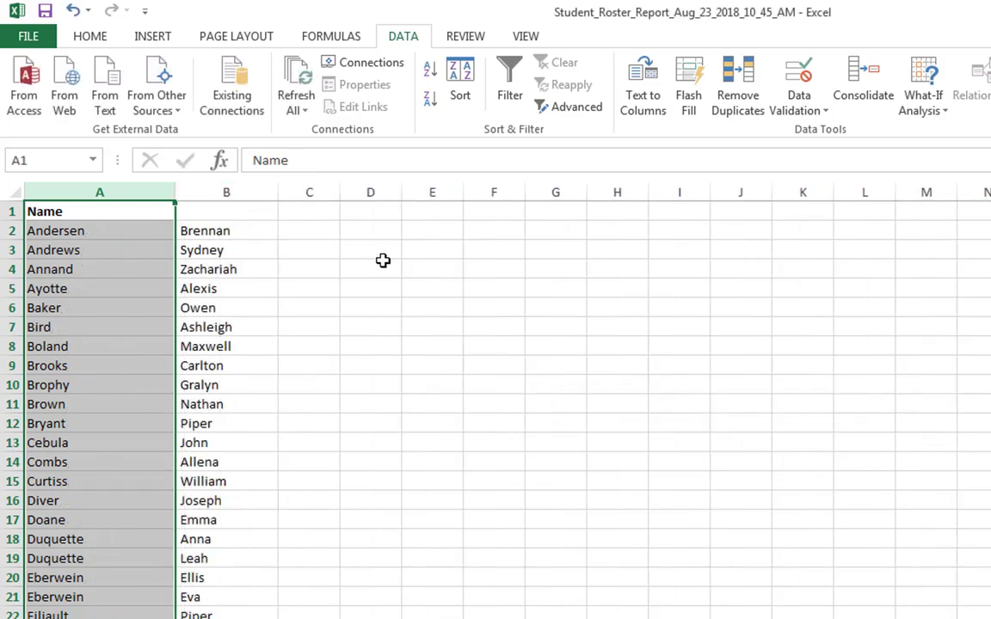
{"action": "left_click", "coordinate": [85, 212]}
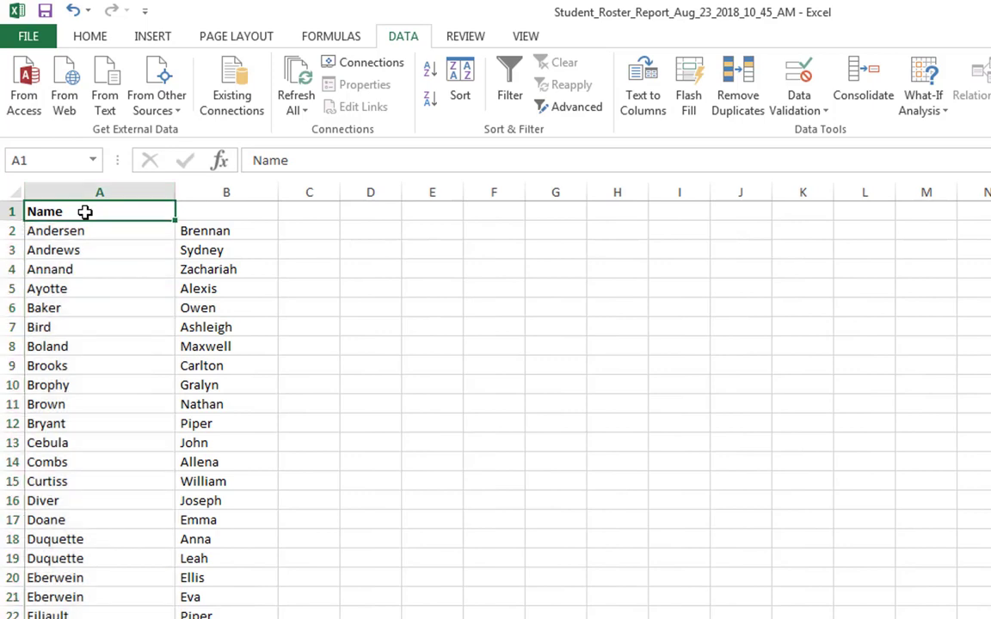
{"action": "double_click", "coordinate": [86, 212]}
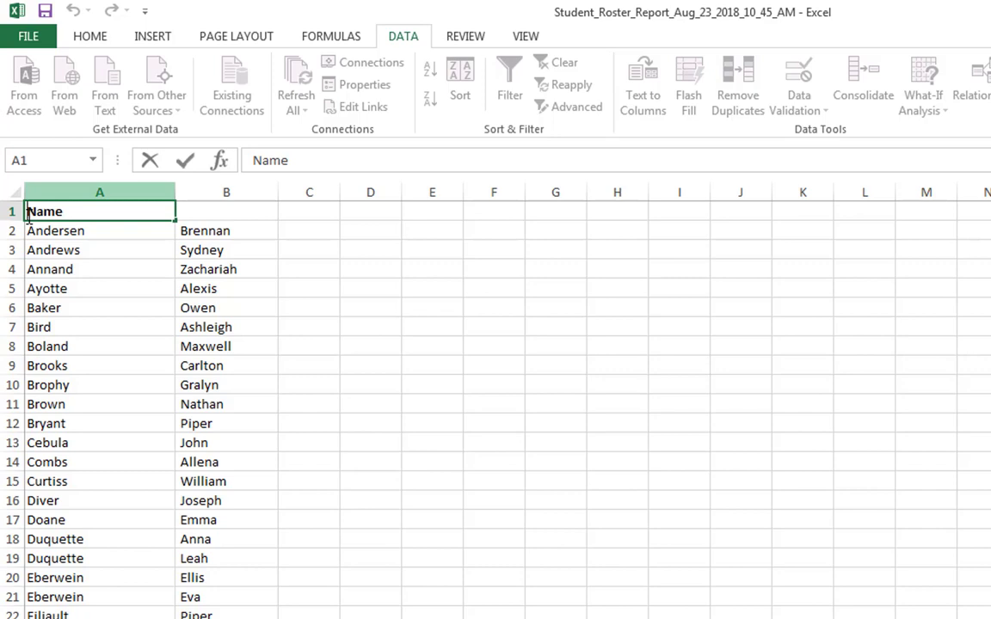
{"action": "type", "text": "Last"}
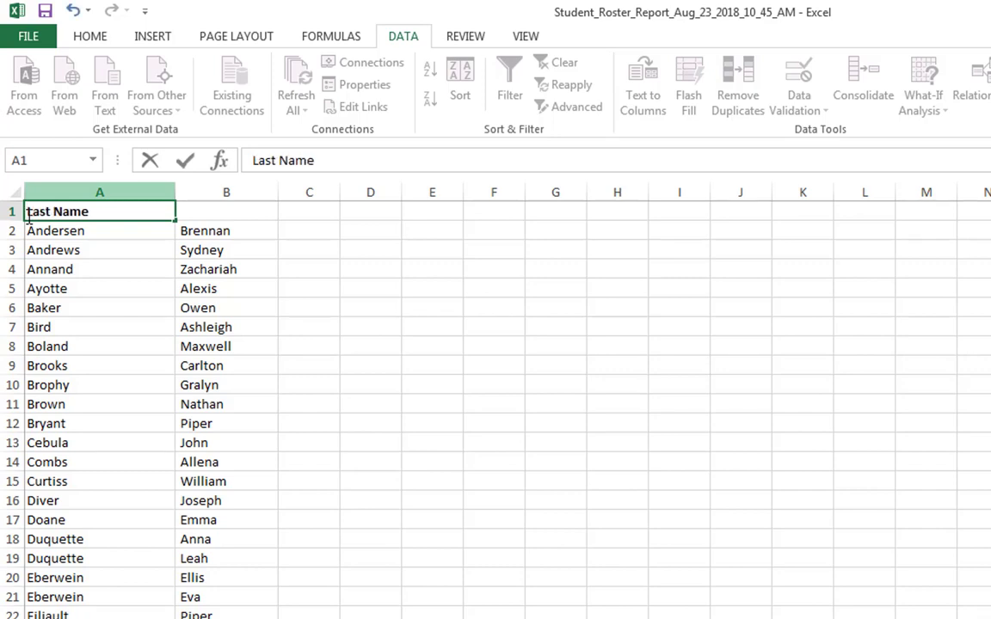
{"action": "left_click", "coordinate": [217, 212]}
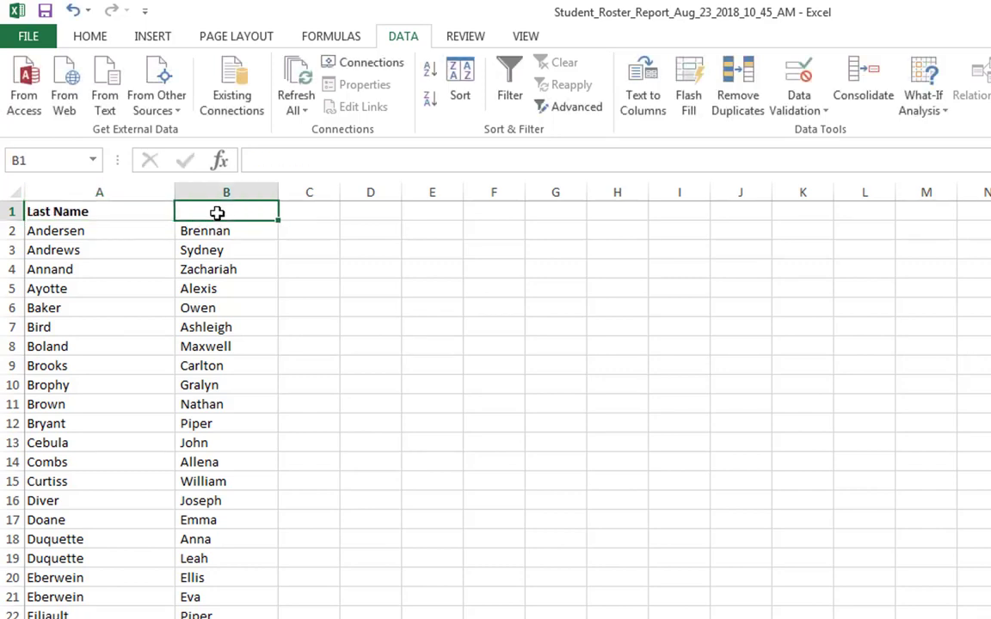
{"action": "type", "text": "First"}
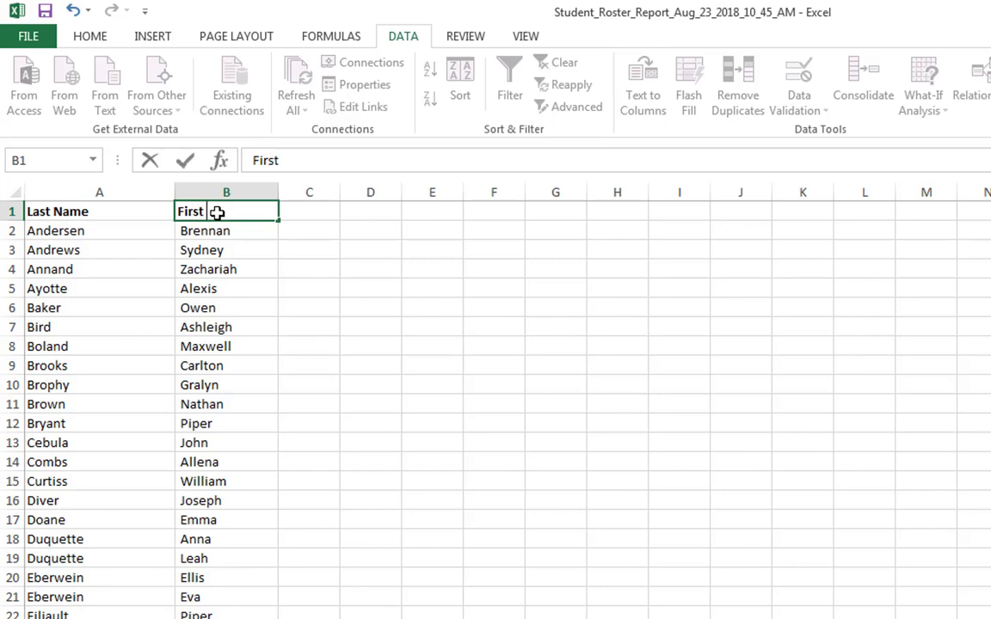
{"action": "type", "text": " Name"}
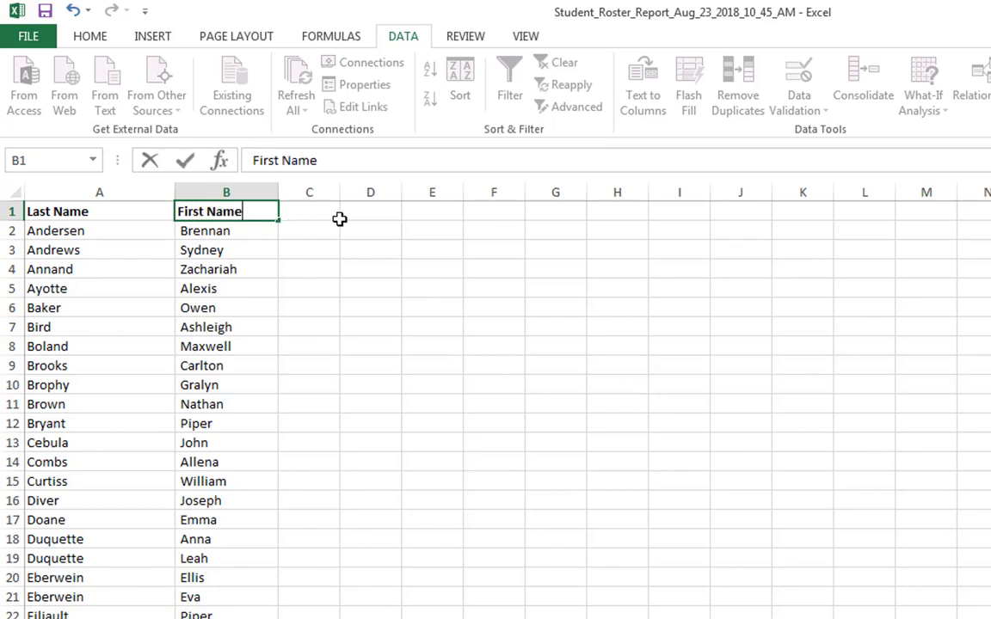
Add the headers T shirt size in C1 and Instrument in D1.
{"action": "left_click", "coordinate": [340, 220]}
{"action": "type", "text": "T"}
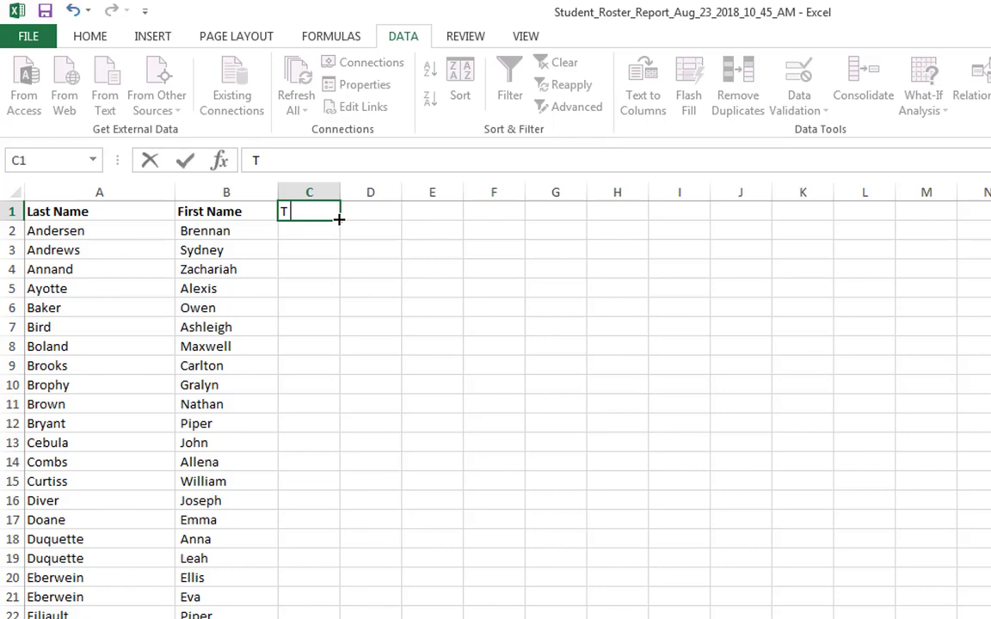
{"action": "type", "text": " shirt si"}
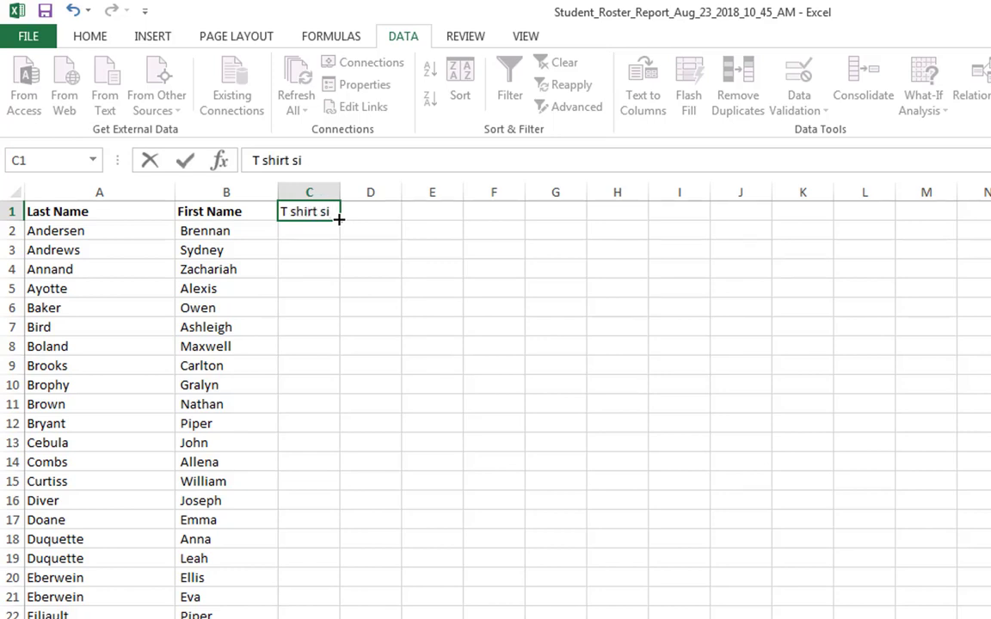
{"action": "type", "text": "ze"}
{"action": "key", "text": "Tab"}
{"action": "type", "text": "Ins"}
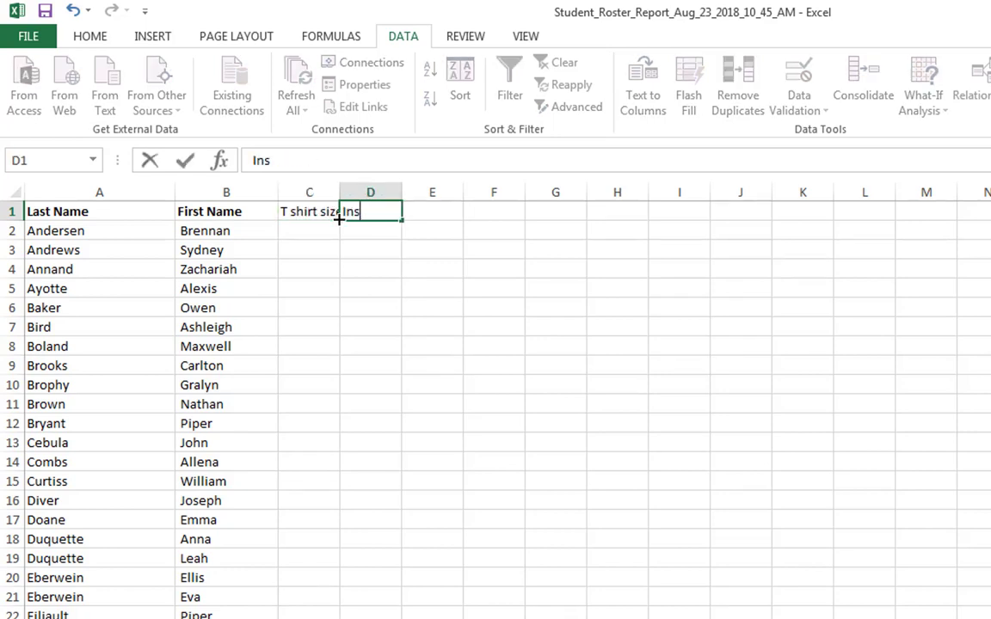
{"action": "type", "text": "trument"}
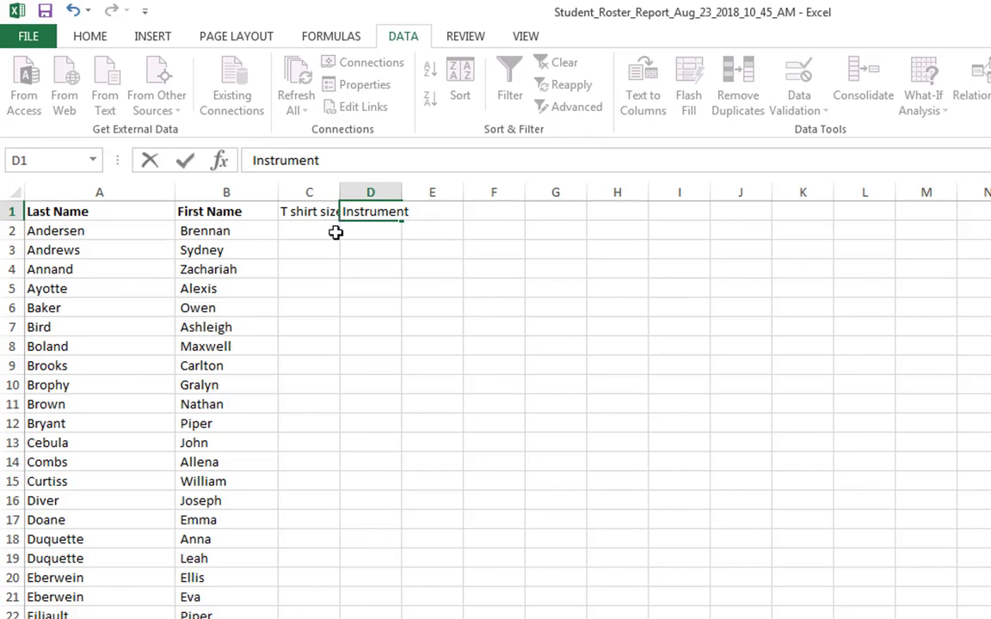
Widen columns C and D so their headers fit.
{"action": "left_click", "coordinate": [331, 272]}
{"action": "left_click_drag", "start_coordinate": [340, 191], "coordinate": [370, 191]}
{"action": "left_click_drag", "start_coordinate": [433, 195], "coordinate": [462, 193]}
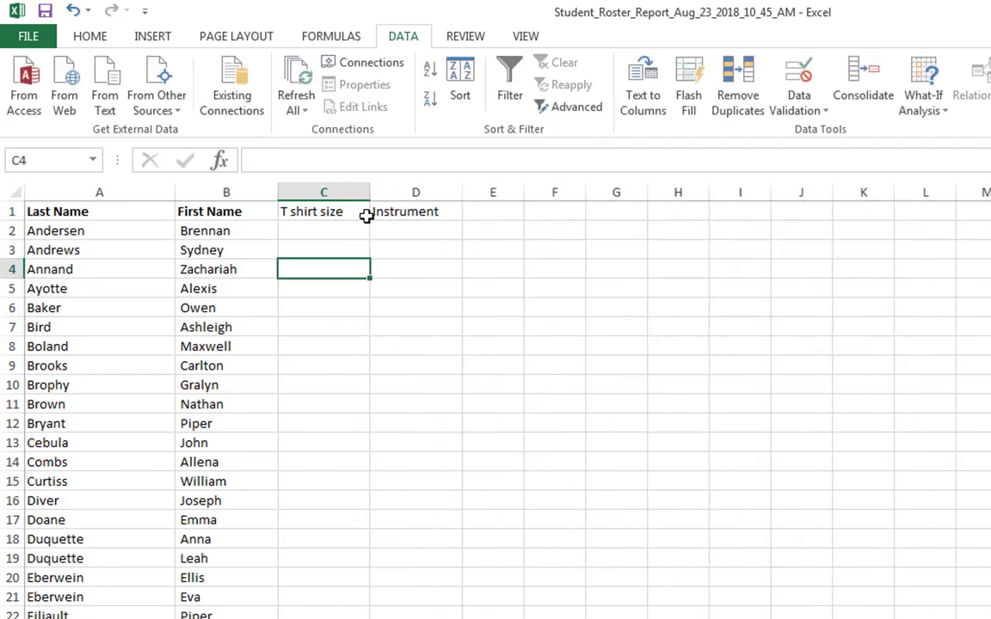
Make all the headers in row 1 bold.
{"action": "left_click", "coordinate": [12, 212]}
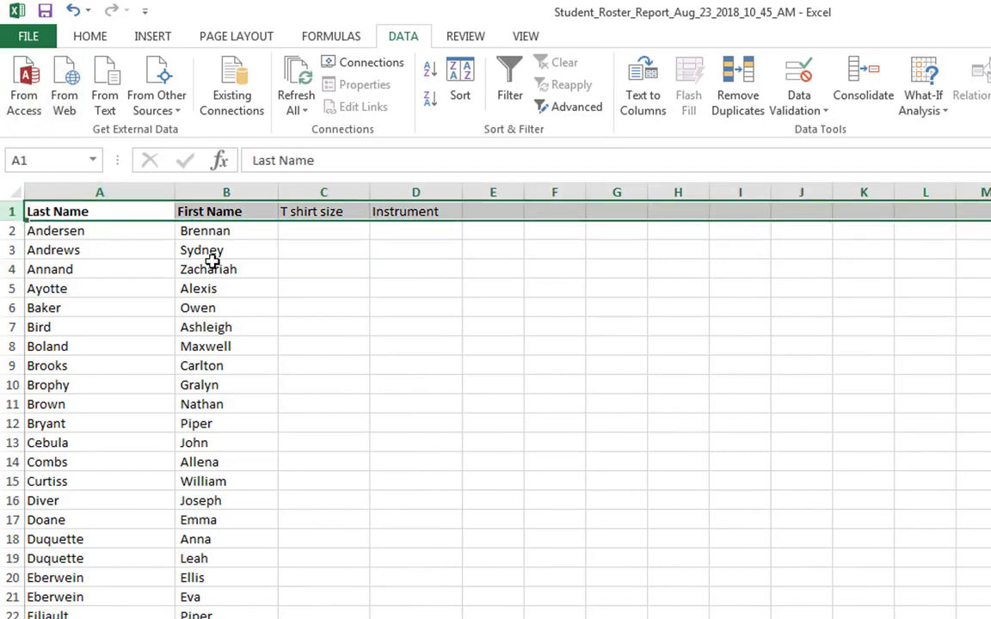
{"action": "left_click", "coordinate": [306, 240]}
{"action": "left_click", "coordinate": [10, 212]}
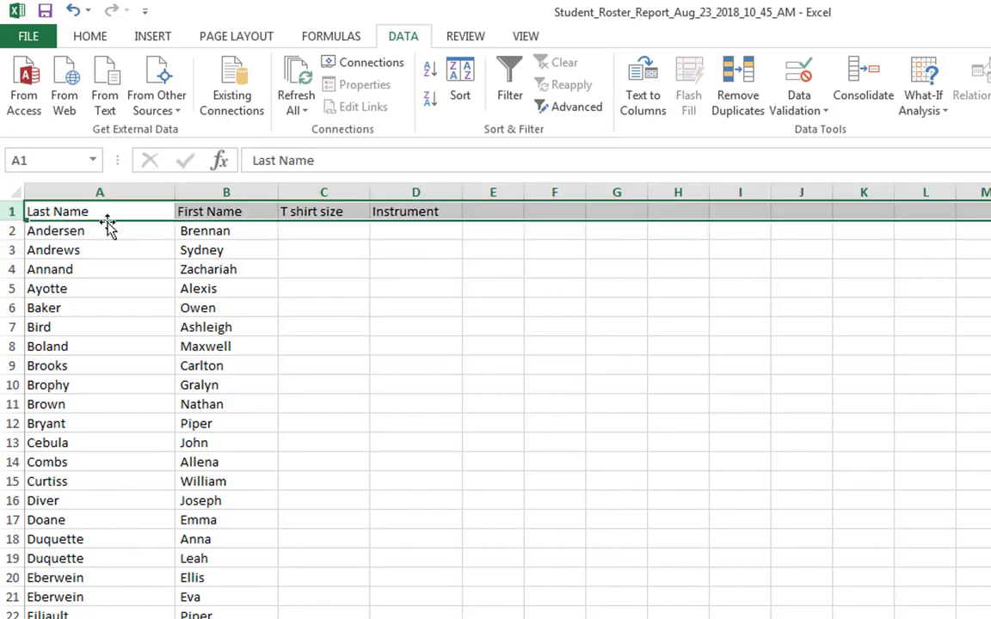
{"action": "key", "text": "ctrl+b"}
{"action": "left_click", "coordinate": [389, 281]}
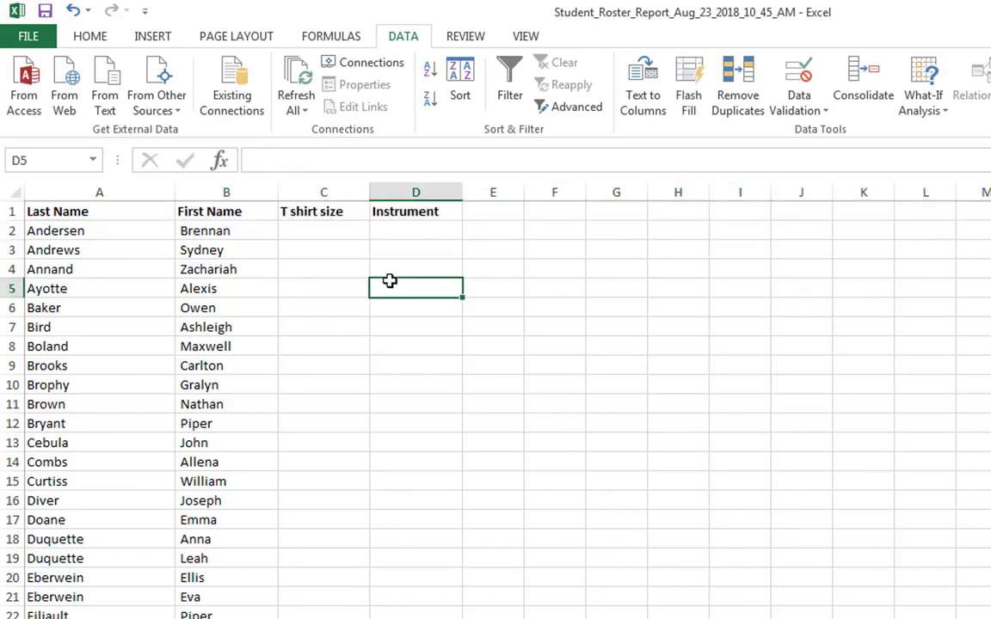
{"action": "left_click", "coordinate": [30, 36]}
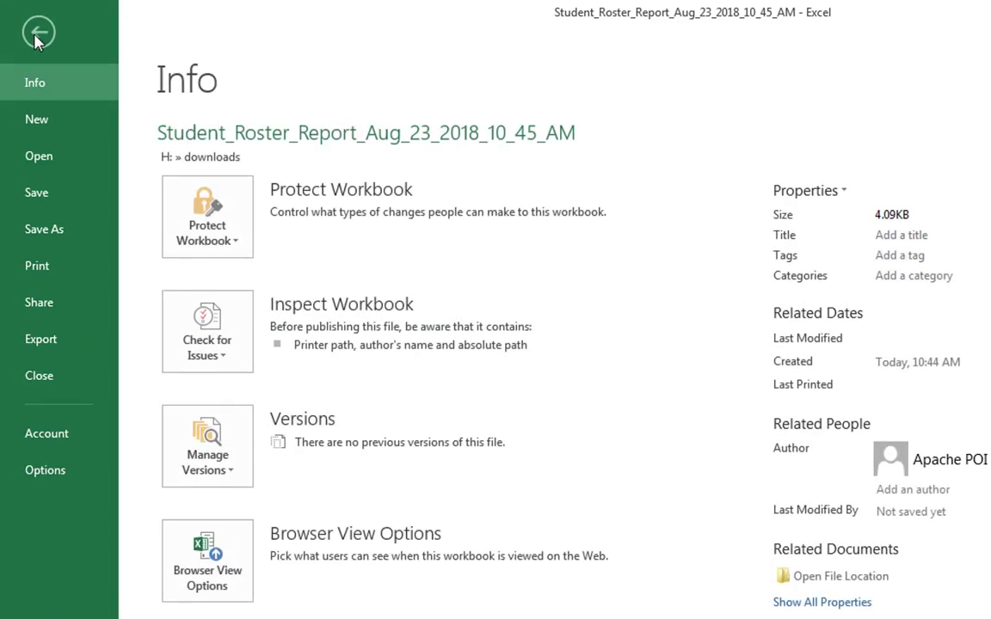
{"action": "left_click", "coordinate": [30, 30]}
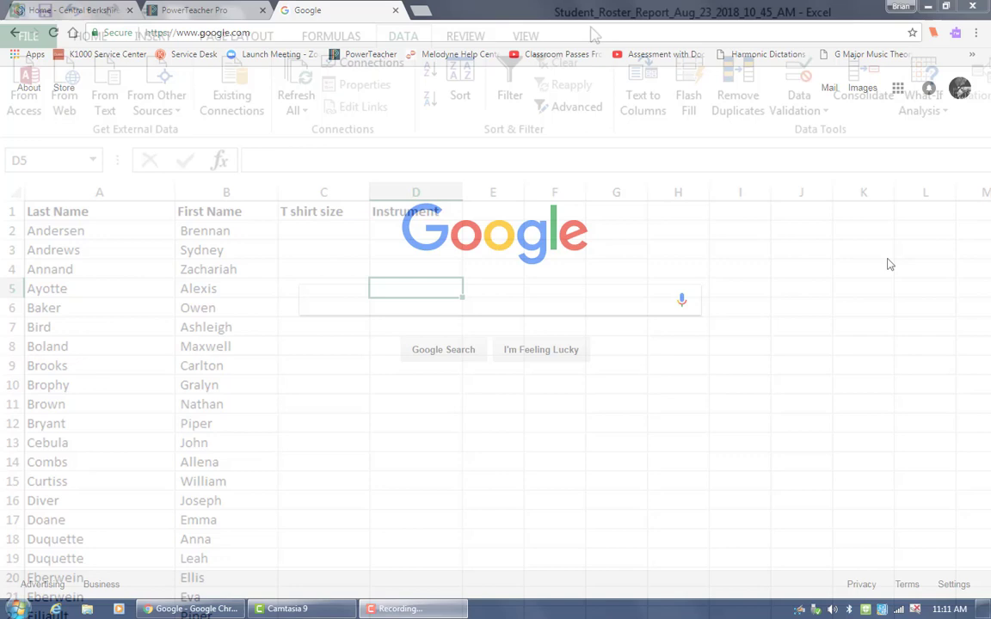
Switch to Google Sheets in the browser and create a blank spreadsheet.
{"action": "left_click", "coordinate": [898, 90]}
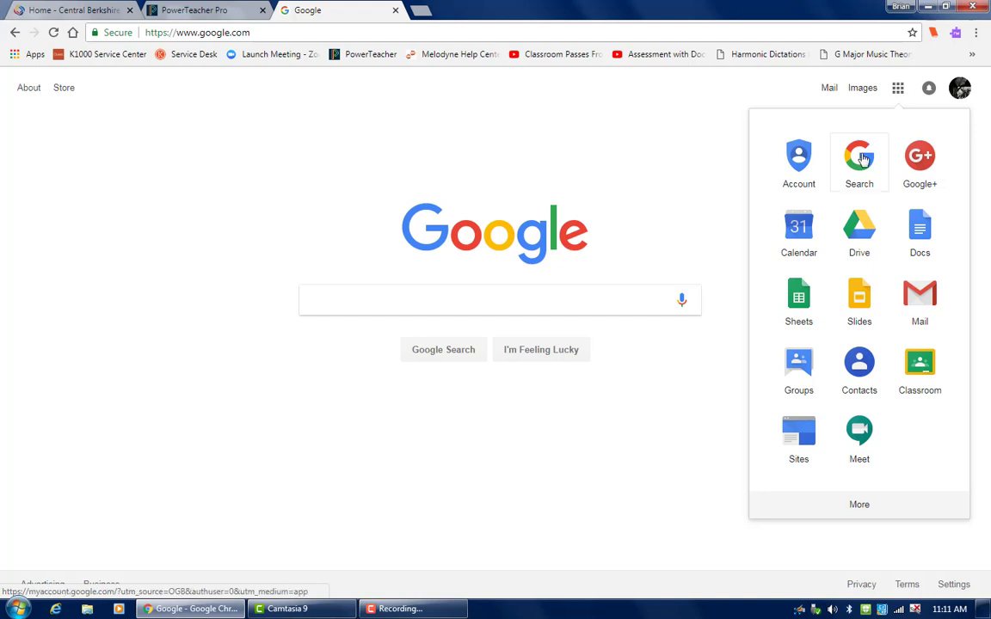
{"action": "left_click", "coordinate": [800, 301]}
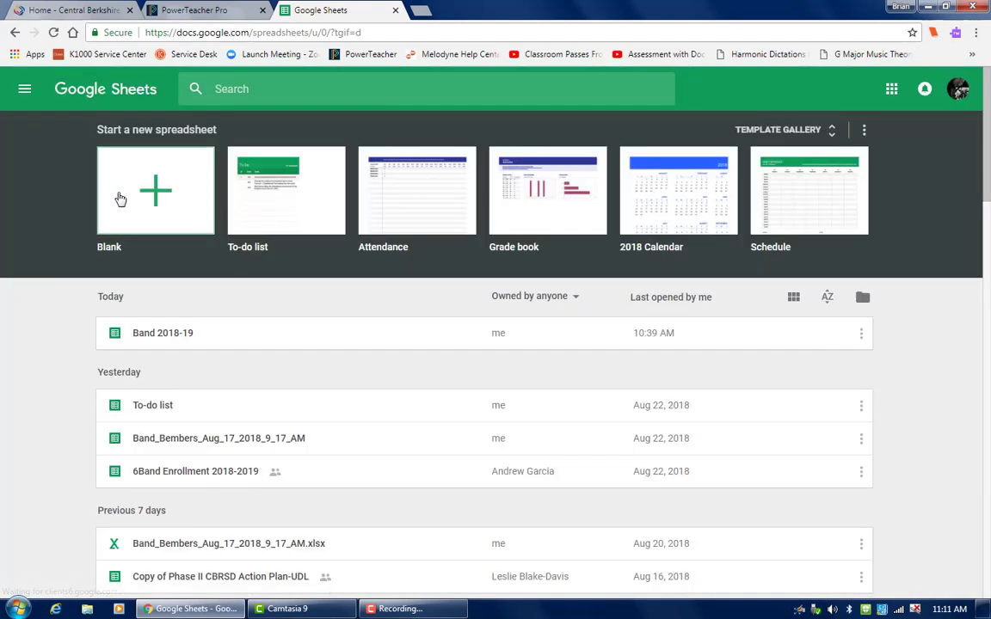
{"action": "left_click", "coordinate": [155, 194]}
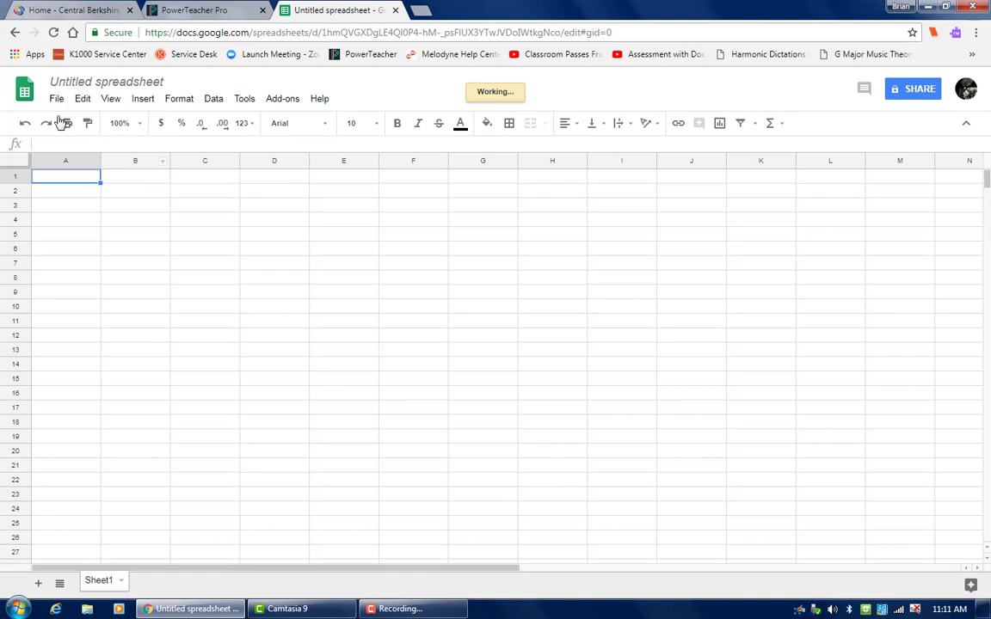
Import Student_Roster_Report_Aug_23_2018_10_45_AM.xlsx from the computer's Desktop, using the Replace spreadsheet option.
{"action": "left_click", "coordinate": [57, 99]}
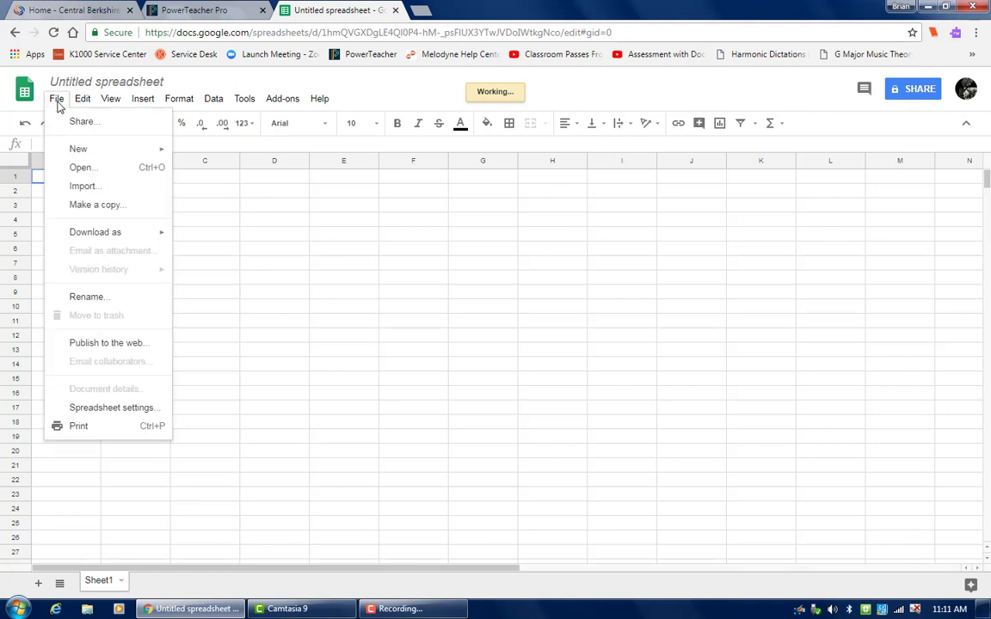
{"action": "left_click", "coordinate": [115, 188]}
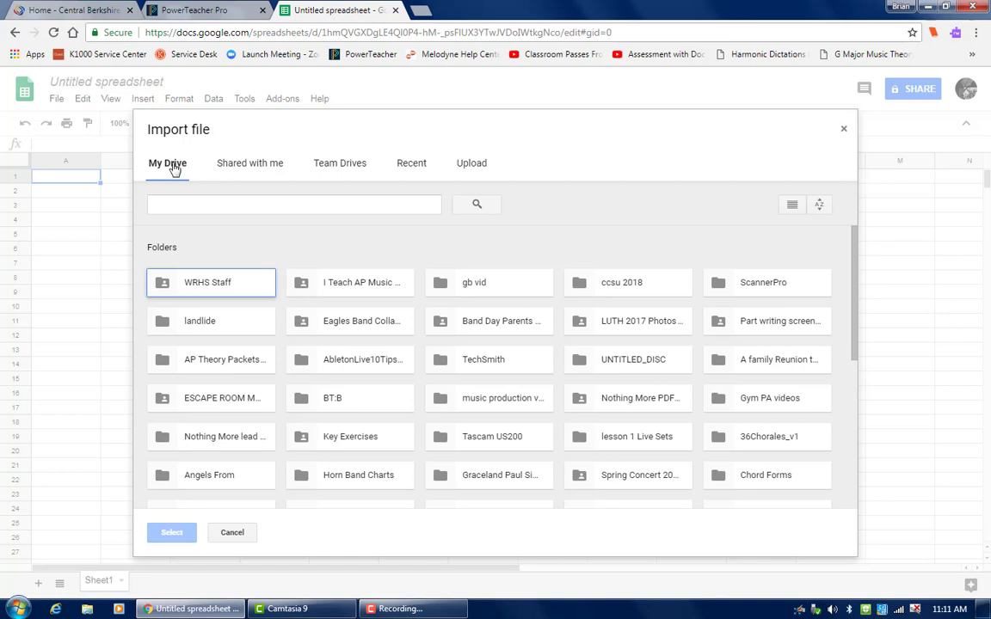
{"action": "left_click", "coordinate": [476, 167]}
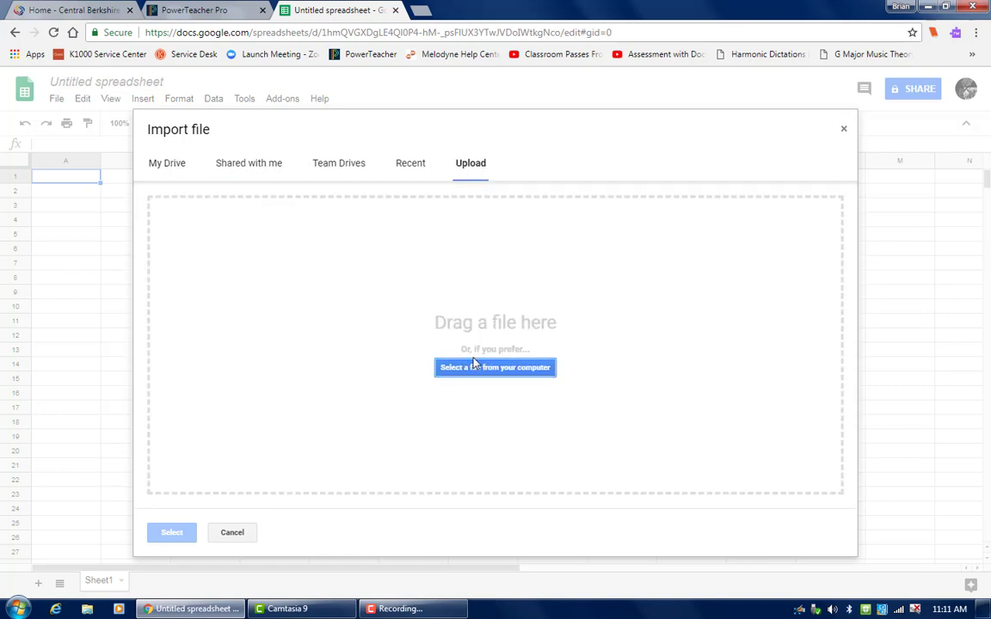
{"action": "left_click", "coordinate": [490, 370]}
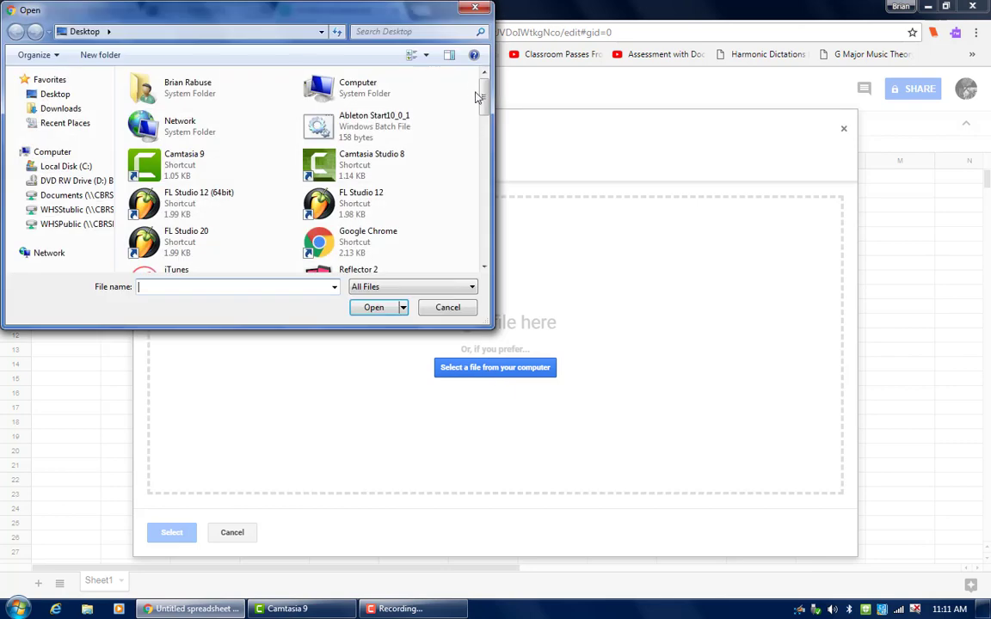
{"action": "left_click", "coordinate": [57, 95]}
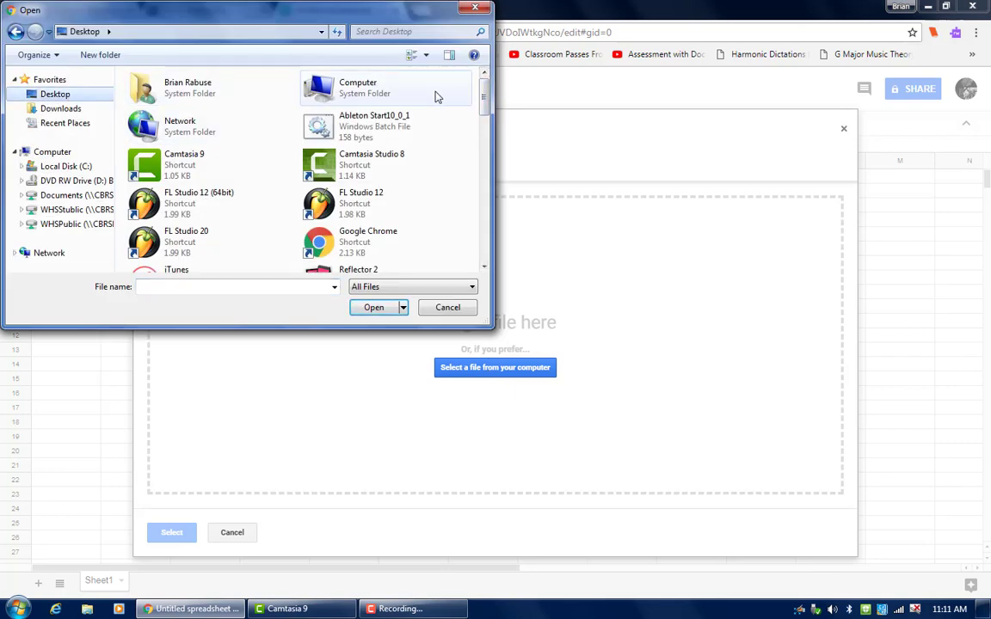
{"action": "scroll", "coordinate": [436, 239], "scroll_direction": "down", "scroll_amount": 10}
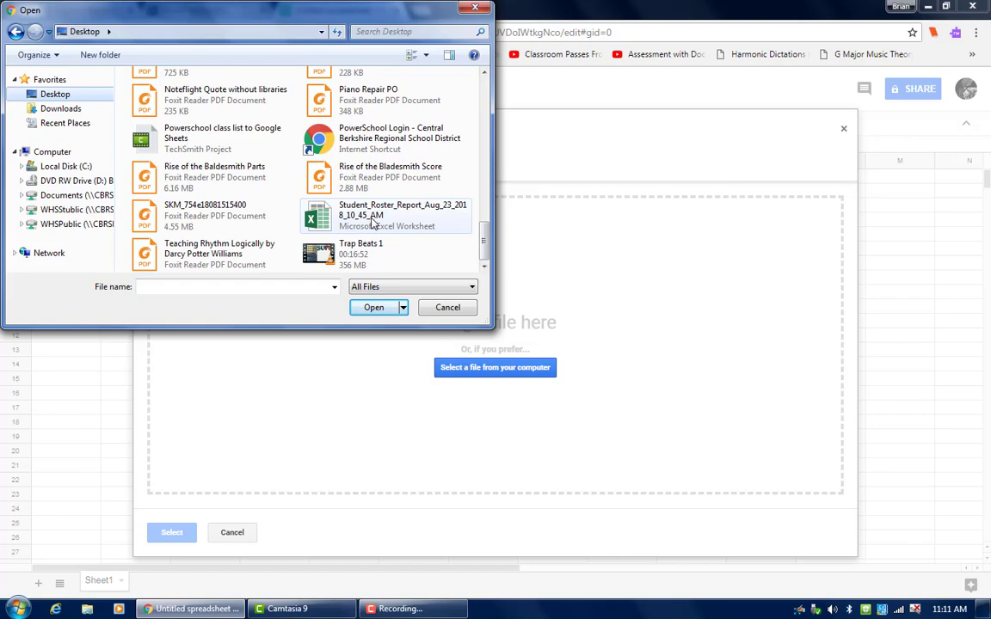
{"action": "double_click", "coordinate": [407, 215]}
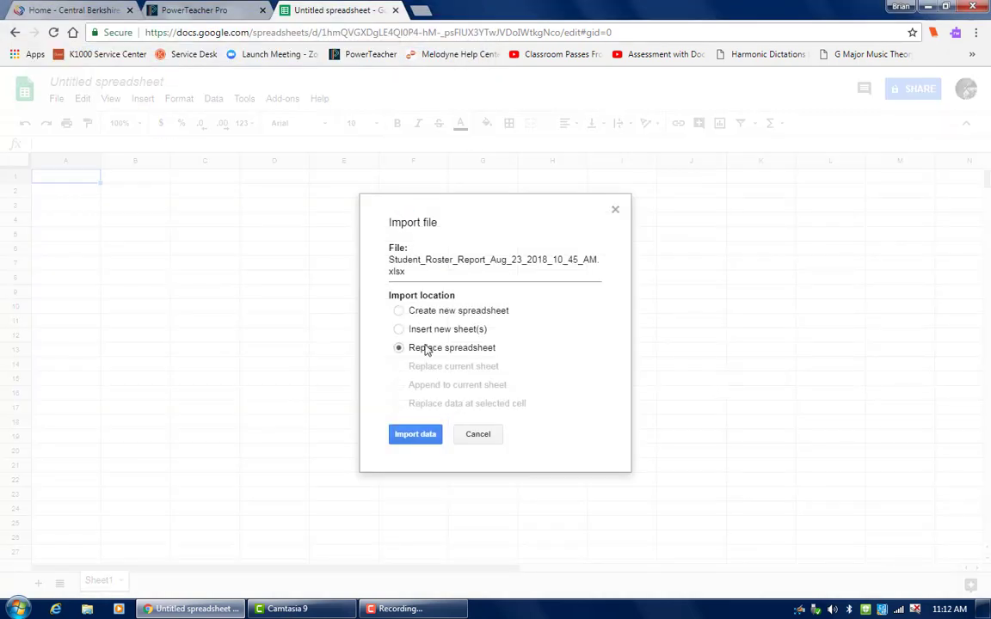
{"action": "left_click", "coordinate": [416, 434]}
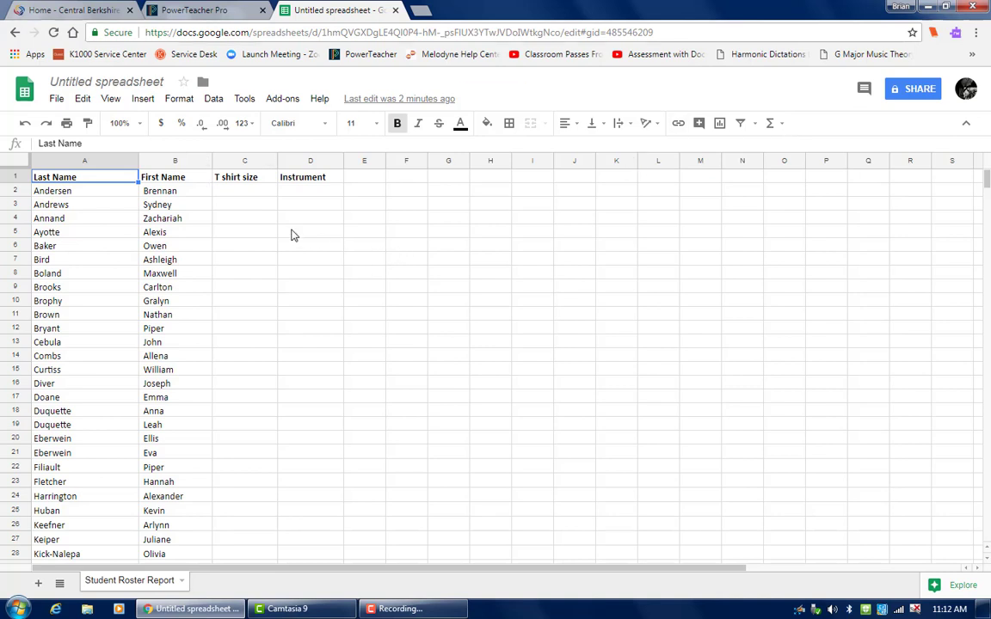
{"action": "left_click", "coordinate": [152, 161]}
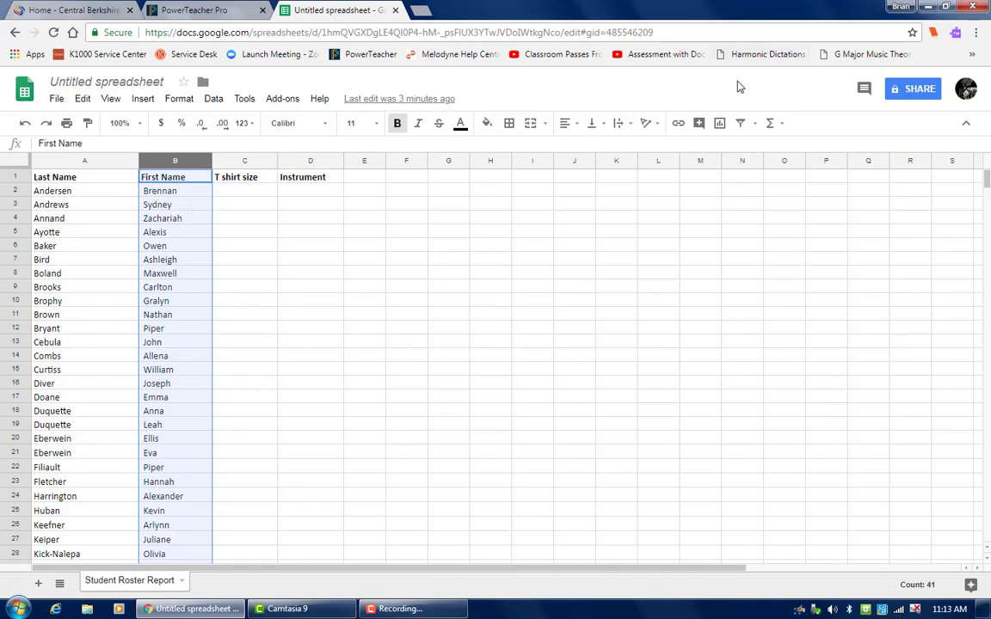
Open Google Docs in a new browser tab and create a blank document.
{"action": "left_click", "coordinate": [423, 11]}
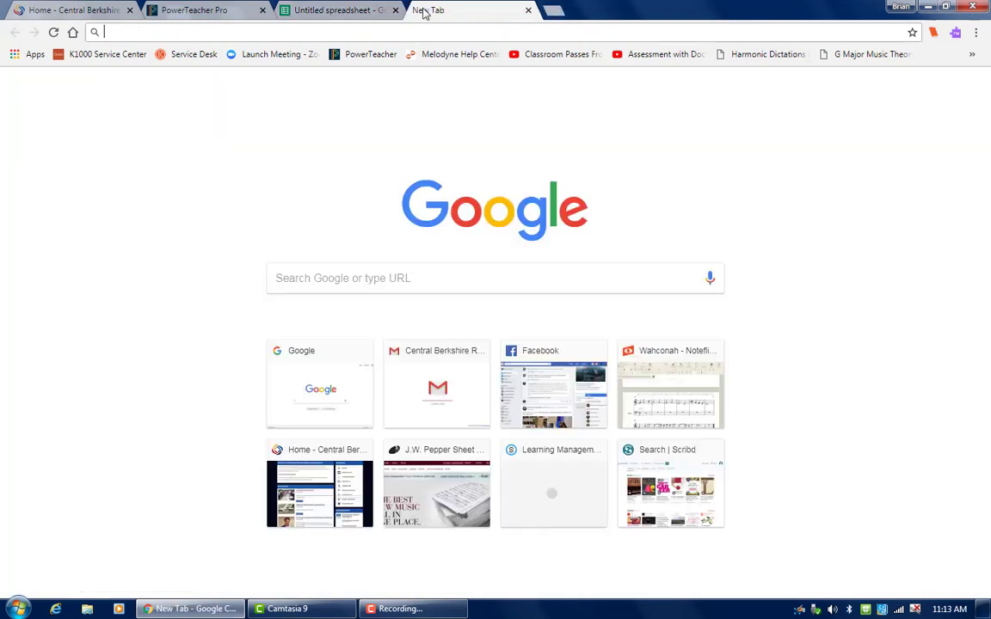
{"action": "type", "text": "goo"}
{"action": "key", "text": "Return"}
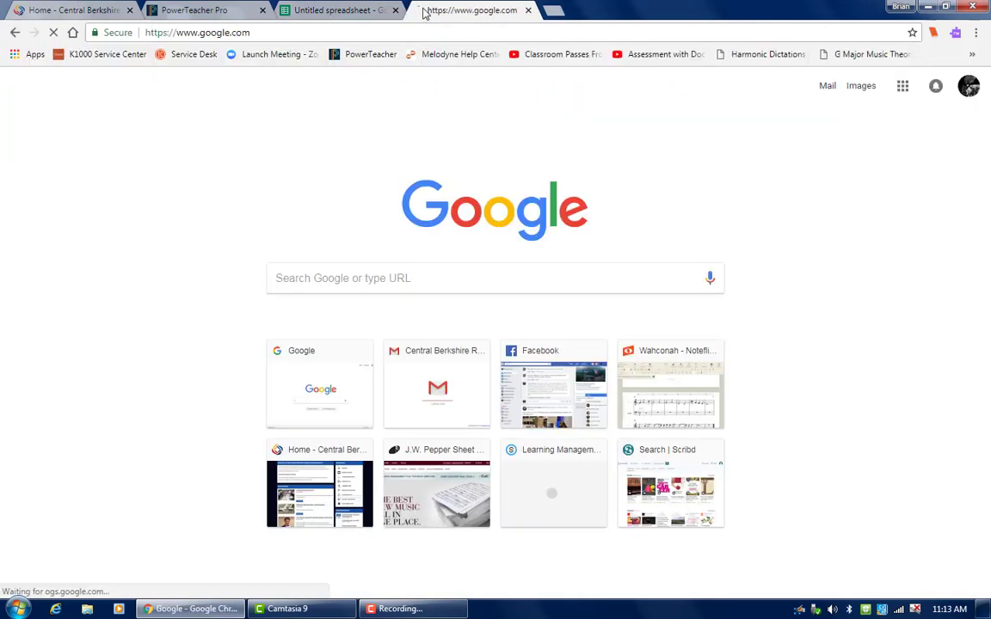
{"action": "left_click", "coordinate": [898, 89]}
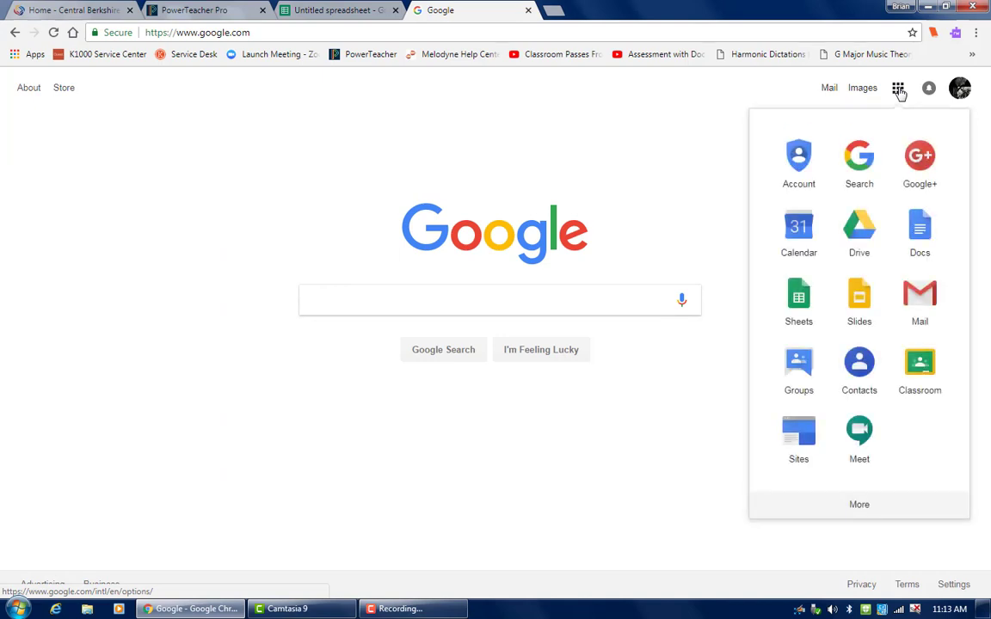
{"action": "left_click", "coordinate": [925, 228]}
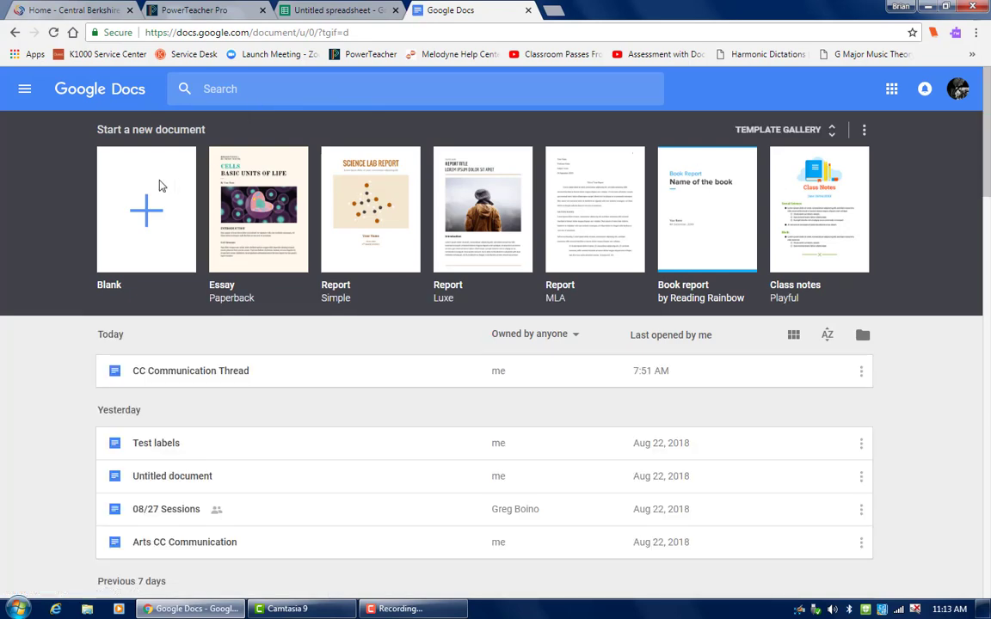
{"action": "left_click", "coordinate": [146, 222]}
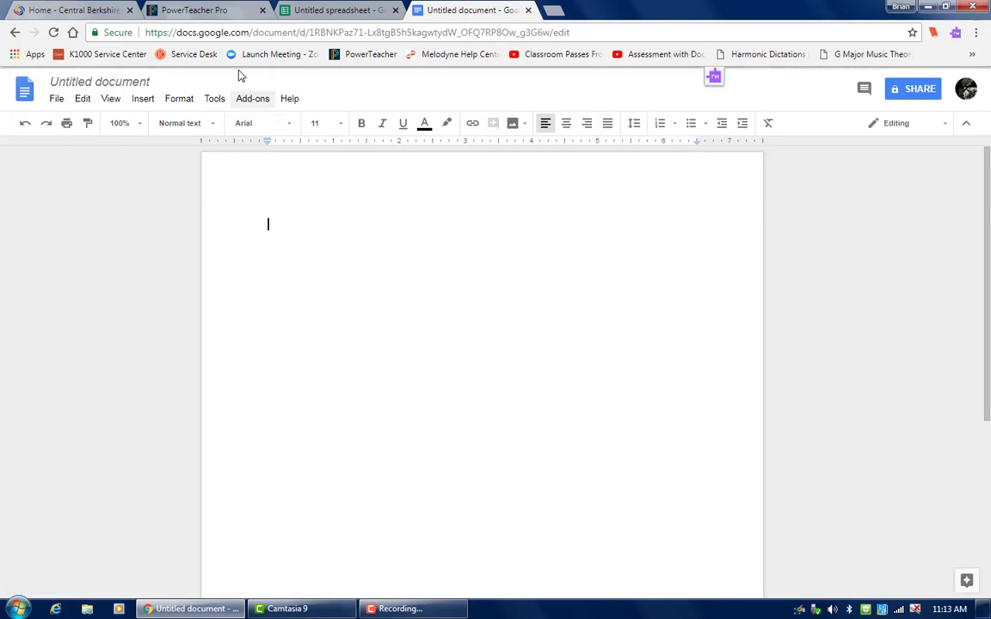
Search the document add-ons for Avery, then close the add-on store.
{"action": "left_click", "coordinate": [253, 99]}
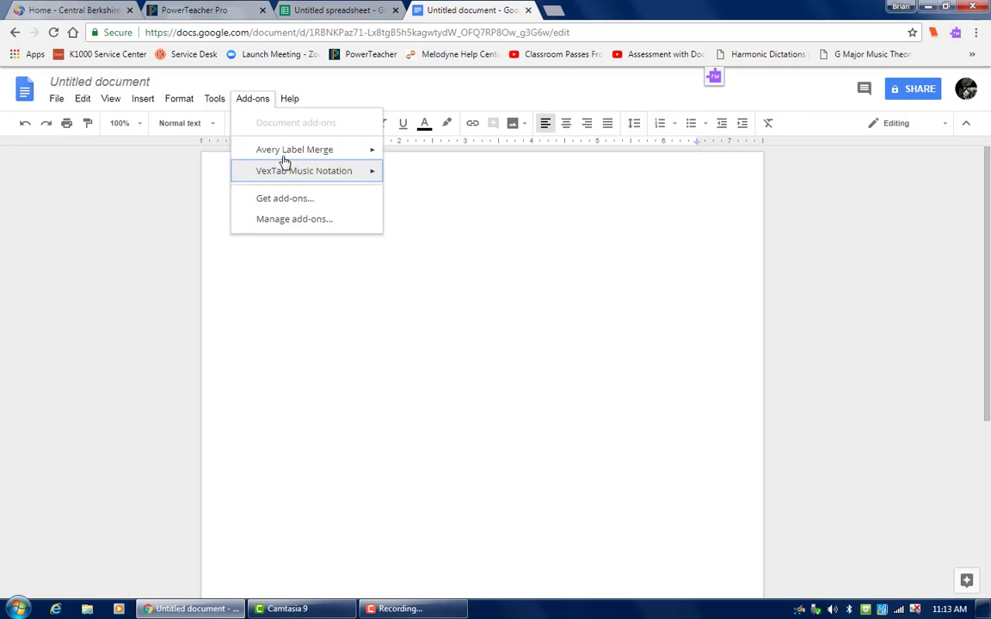
{"action": "mouse_move", "coordinate": [310, 153]}
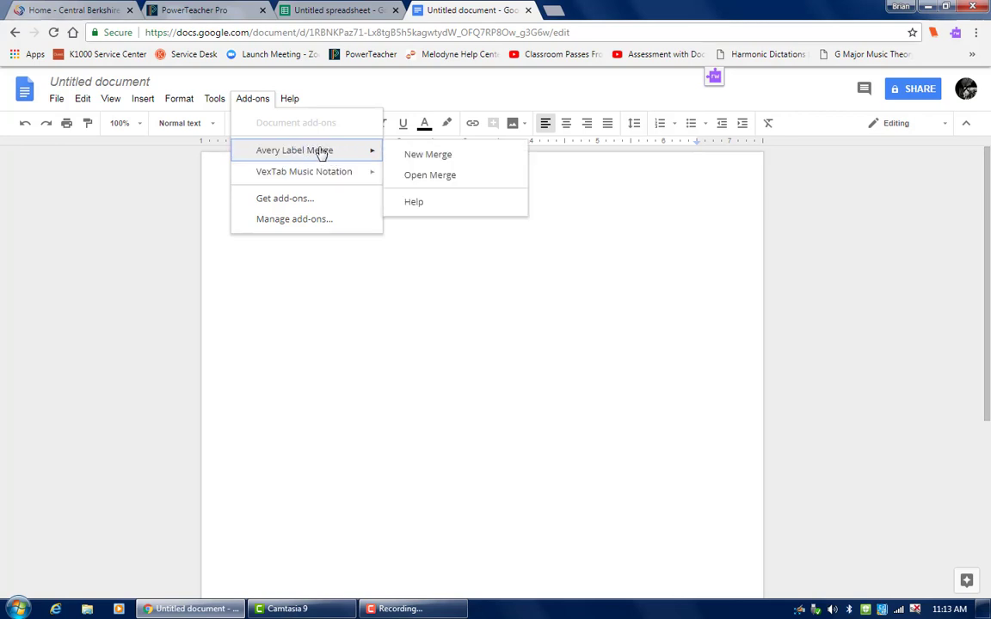
{"action": "left_click", "coordinate": [267, 199]}
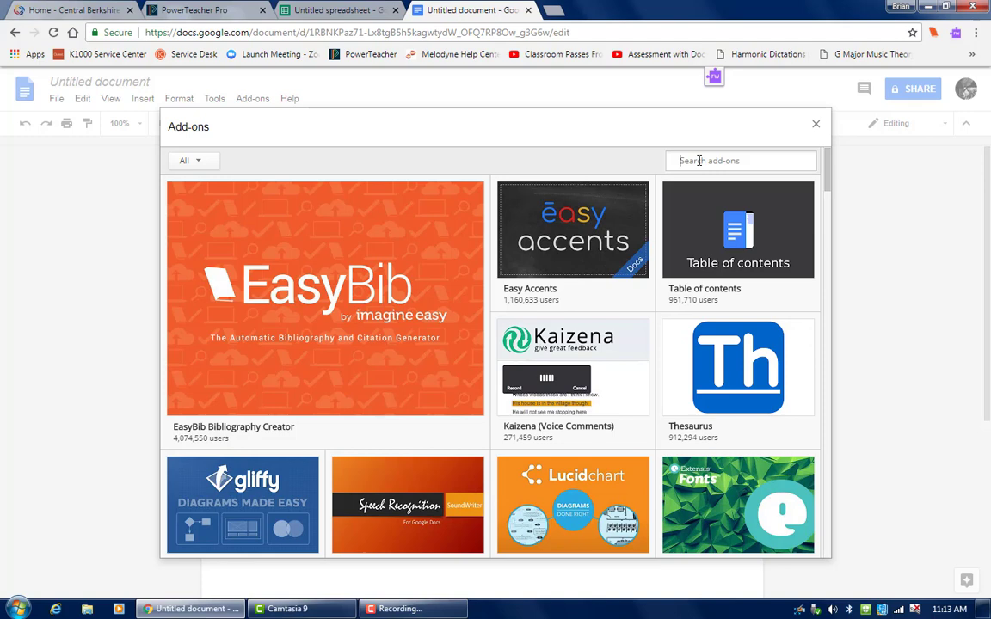
{"action": "type", "text": "Avery"}
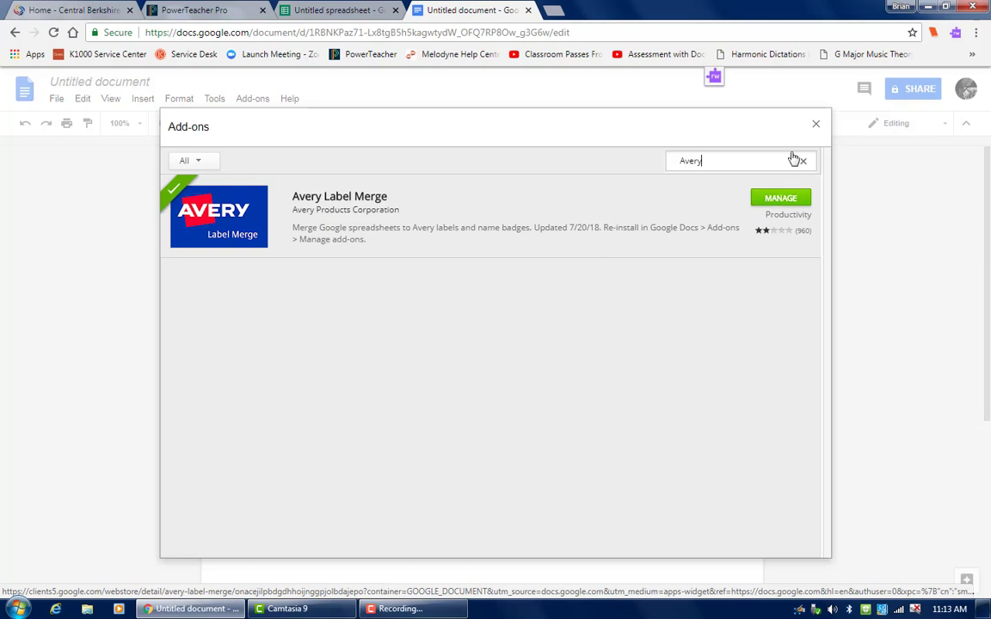
{"action": "left_click", "coordinate": [816, 123]}
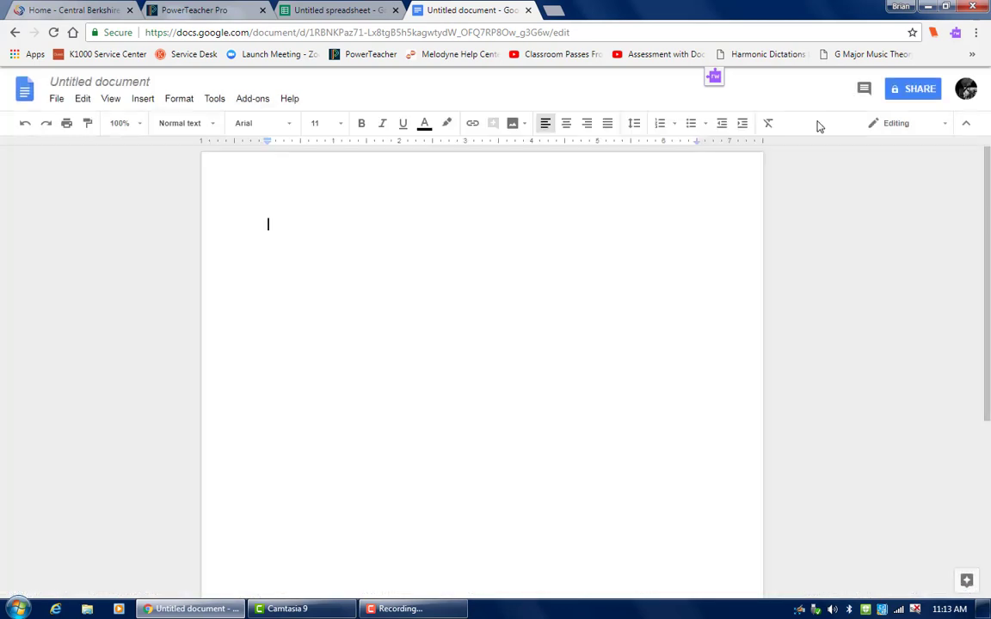
Start a new Avery Label Merge for address labels 5262, 14 labels per sheet, with Untitled spreadsheet as the data source.
{"action": "left_click", "coordinate": [252, 100]}
{"action": "mouse_move", "coordinate": [262, 160]}
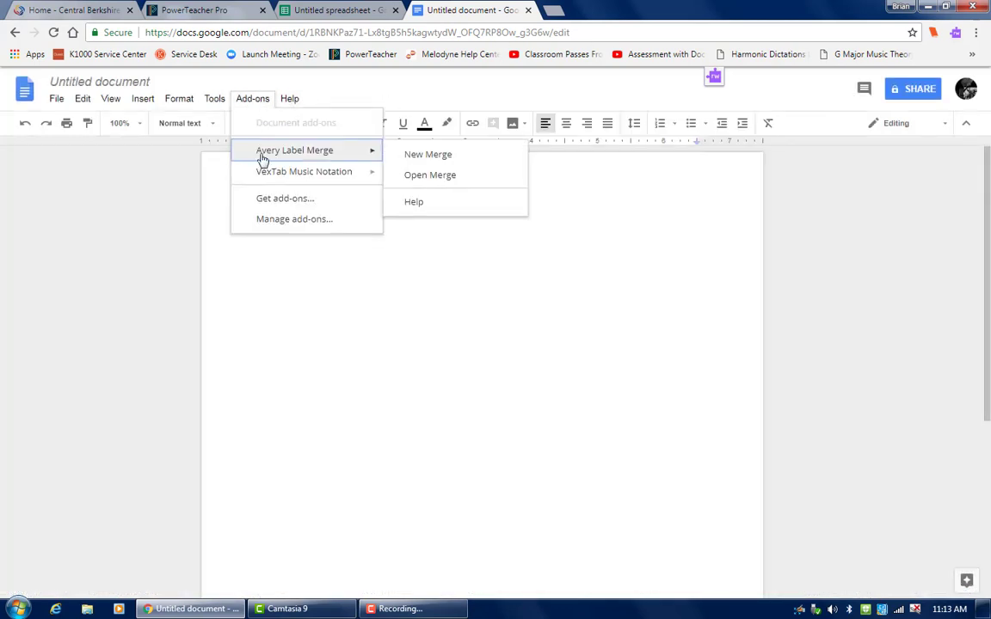
{"action": "left_click", "coordinate": [440, 158]}
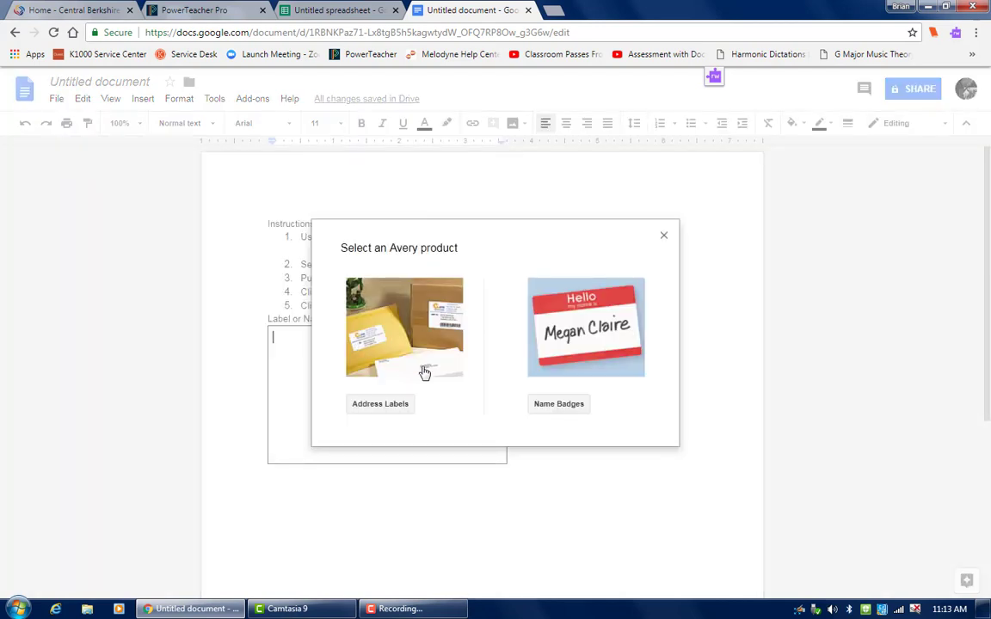
{"action": "left_click", "coordinate": [381, 405]}
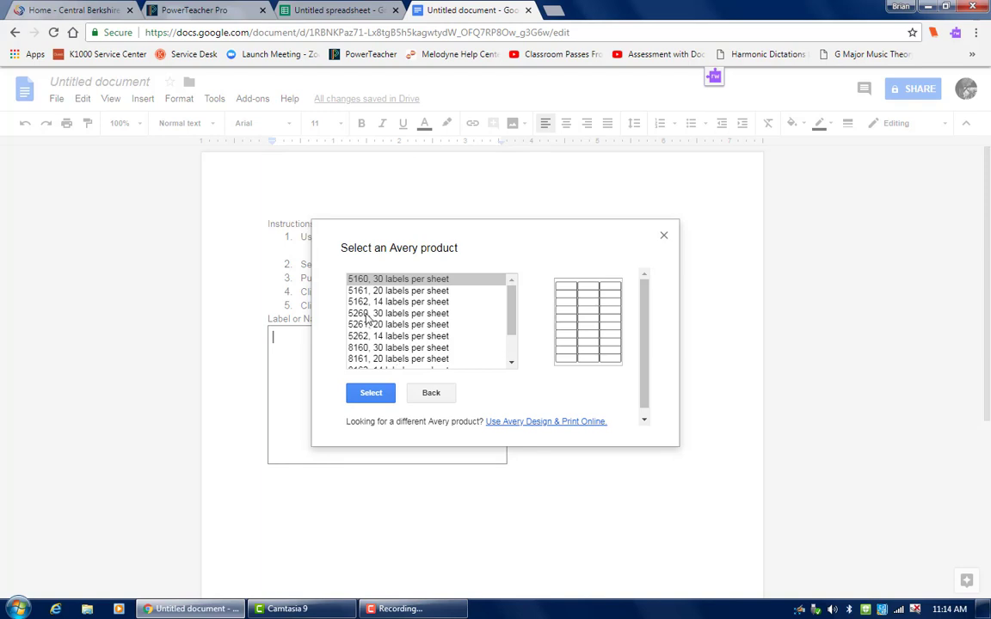
{"action": "left_click", "coordinate": [392, 339]}
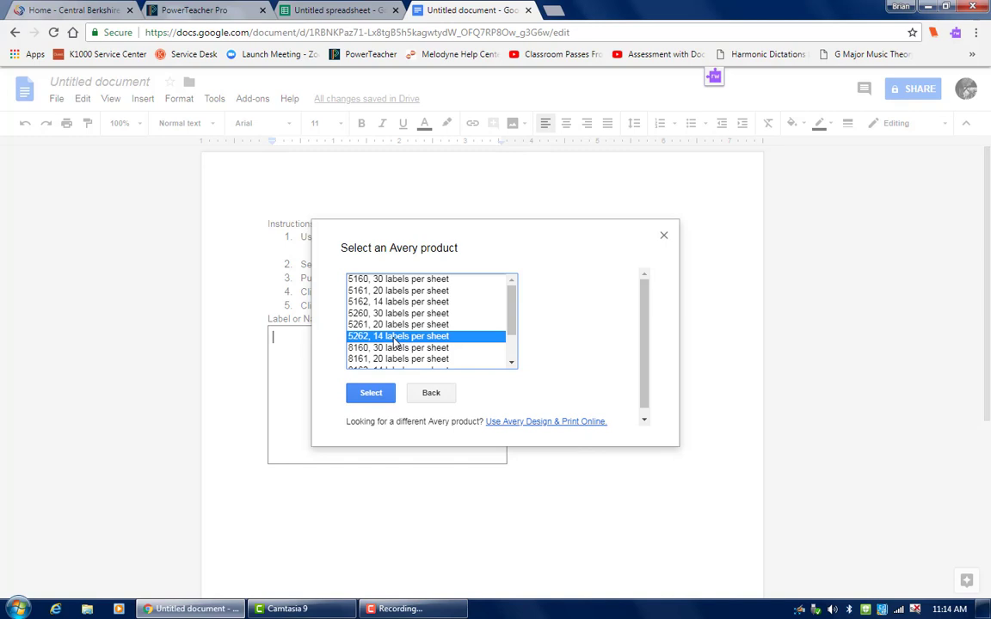
{"action": "left_click", "coordinate": [373, 394]}
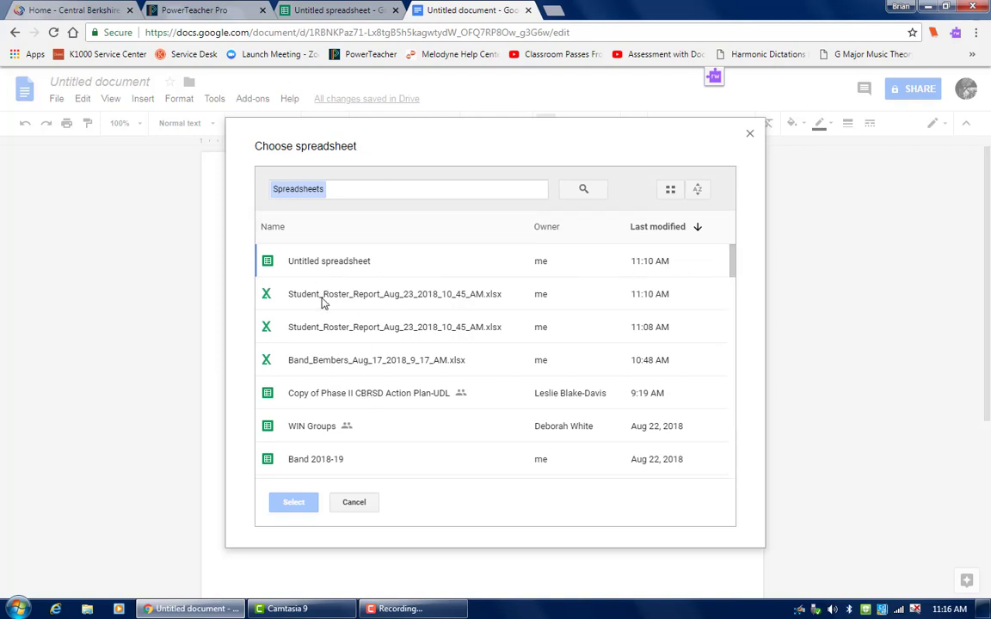
{"action": "double_click", "coordinate": [336, 266]}
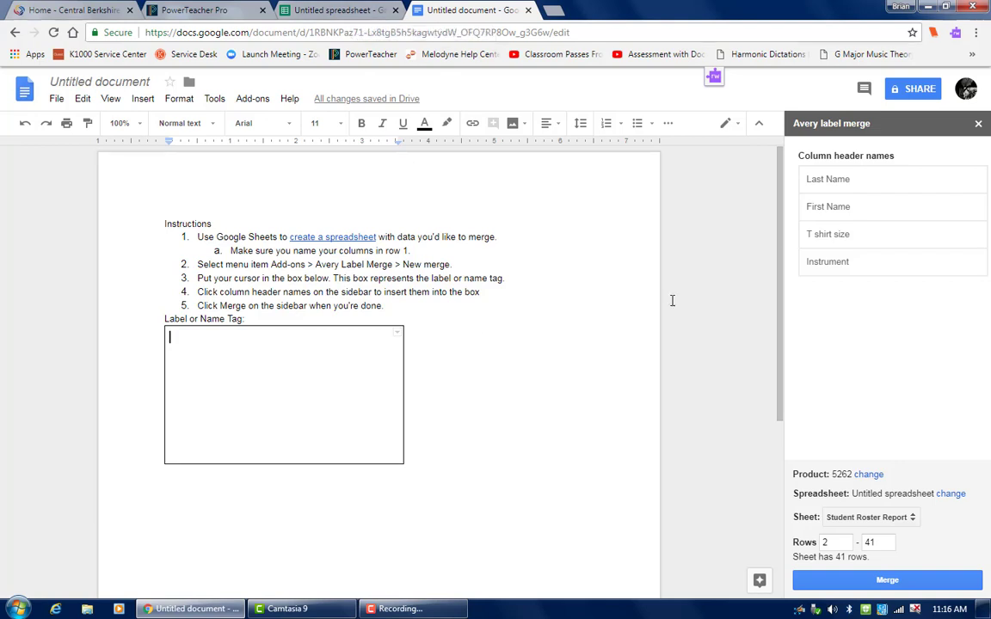
Insert the First Name merge field into the label box and place the text cursor in front of it.
{"action": "left_click", "coordinate": [828, 208]}
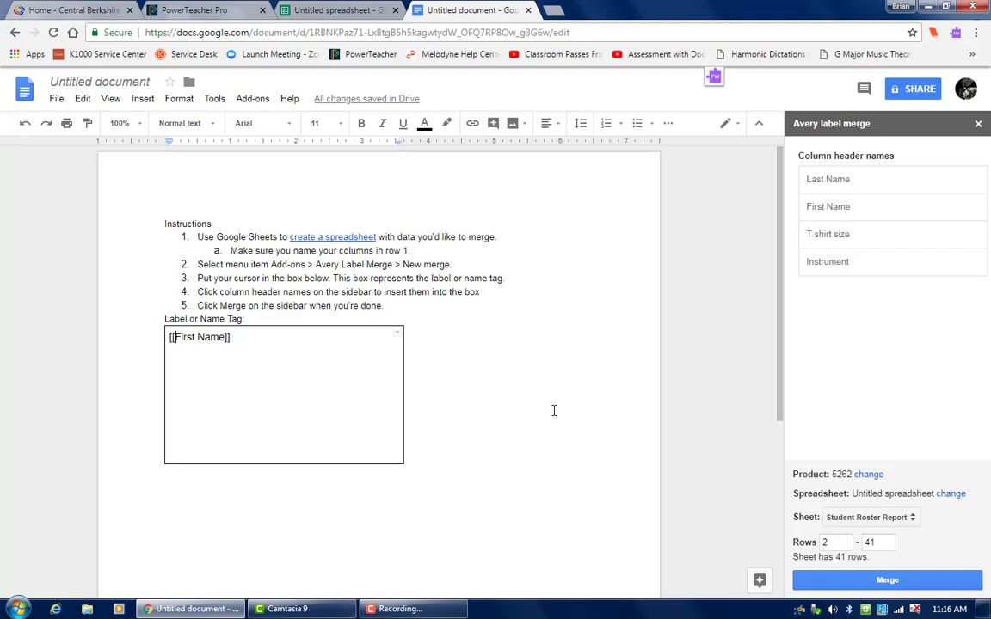
{"action": "key", "text": "Left"}
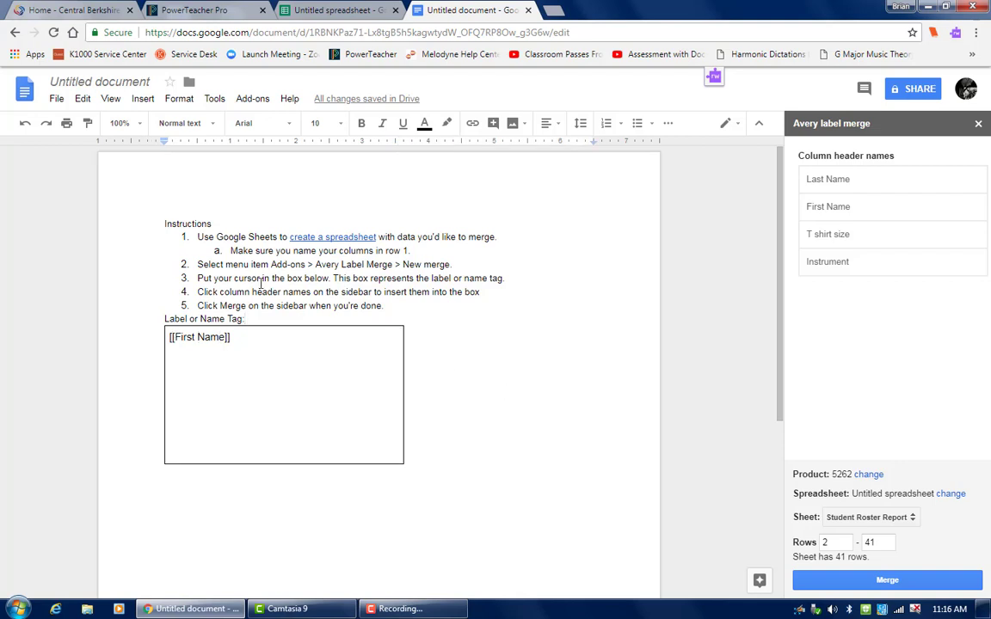
{"action": "left_click", "coordinate": [170, 337]}
{"action": "key", "text": "Return"}
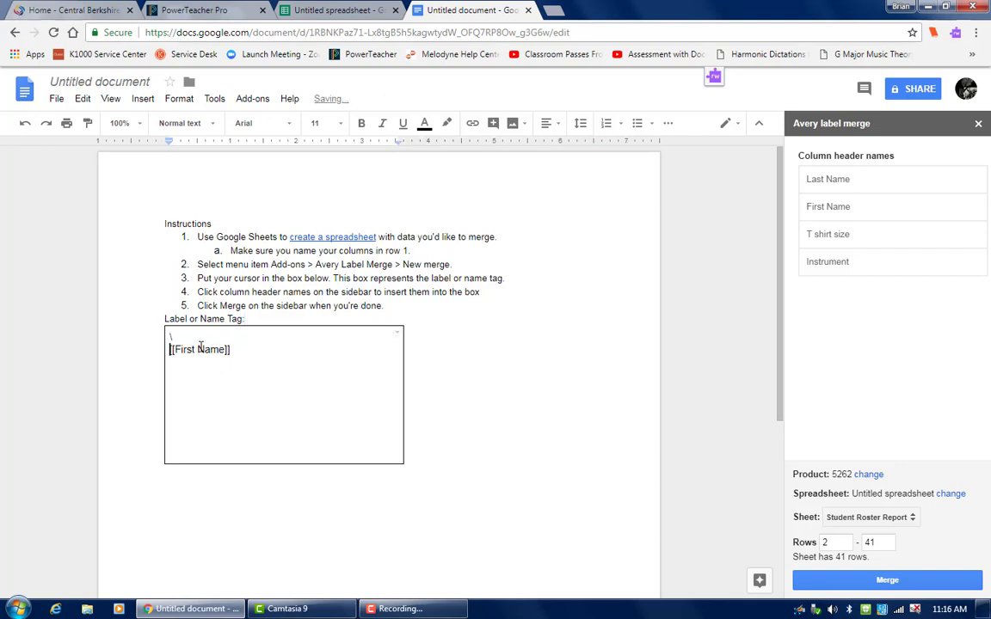
{"action": "key", "text": "Delete"}
{"action": "key", "text": "Delete"}
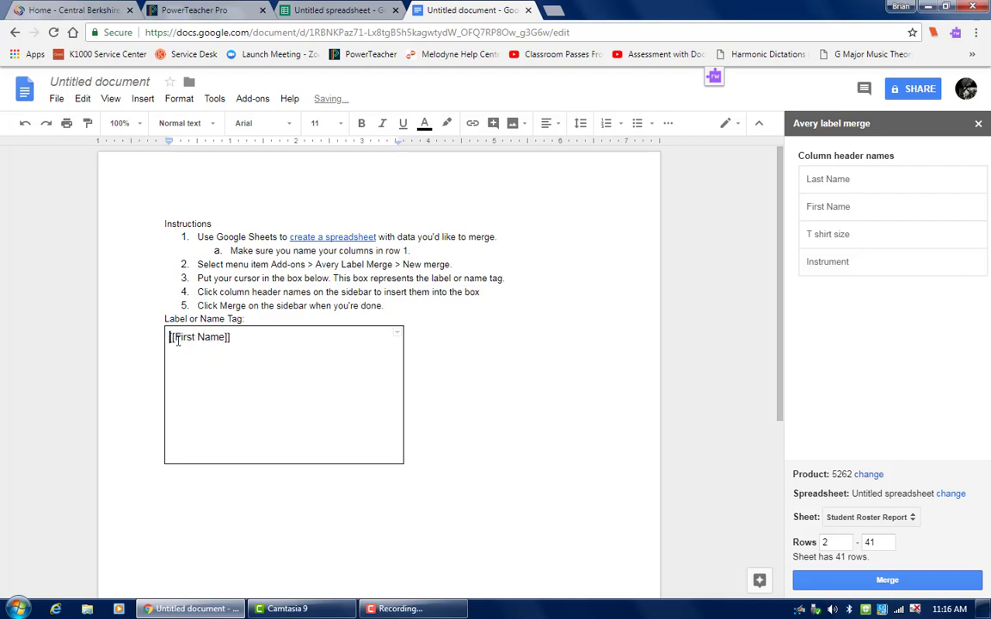
Add the line "Hello! My name is:" above the First Name field, leaving a blank line between them.
{"action": "type", "text": "Hello m"}
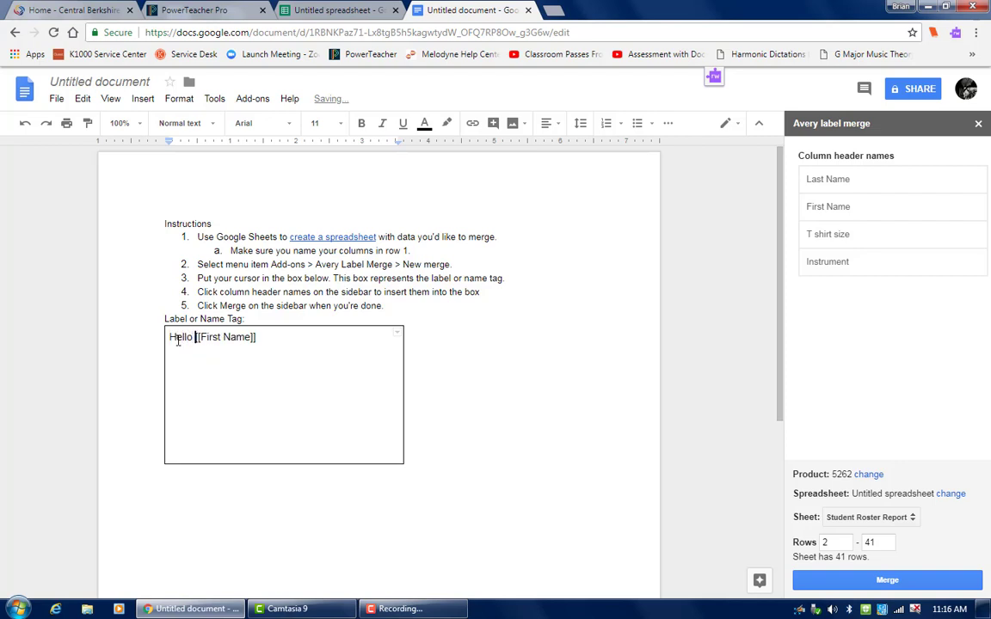
{"action": "key", "text": "BackSpace"}
{"action": "type", "text": "! My na"}
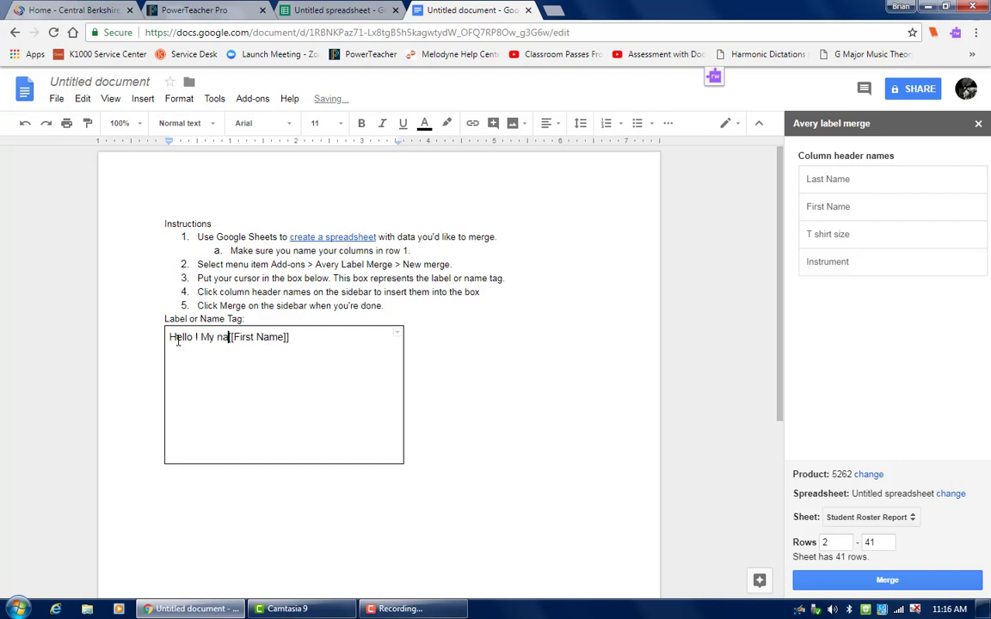
{"action": "type", "text": "me is:"}
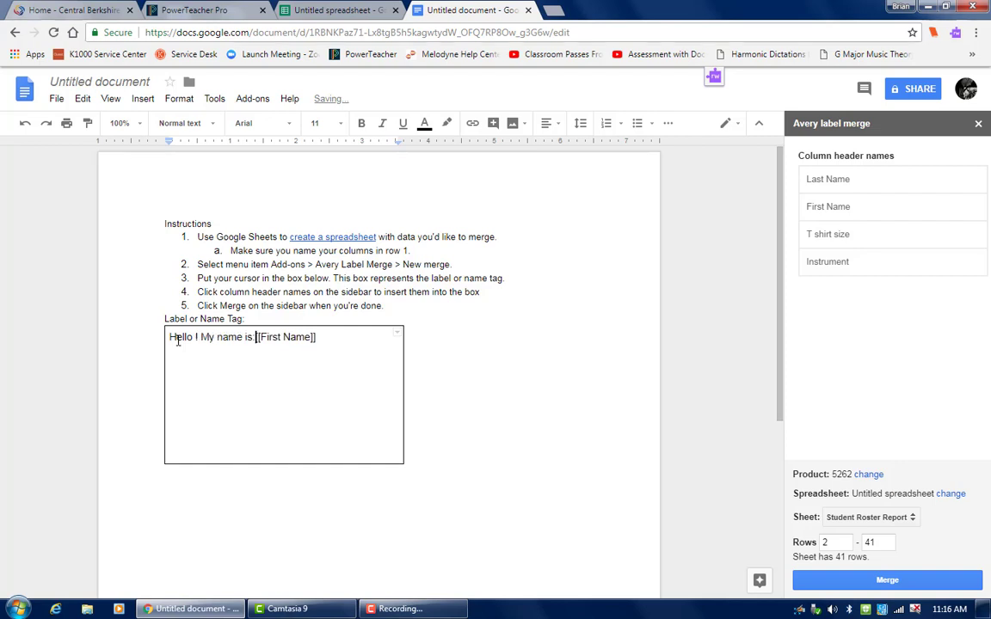
{"action": "key", "text": "Return"}
{"action": "key", "text": "Return"}
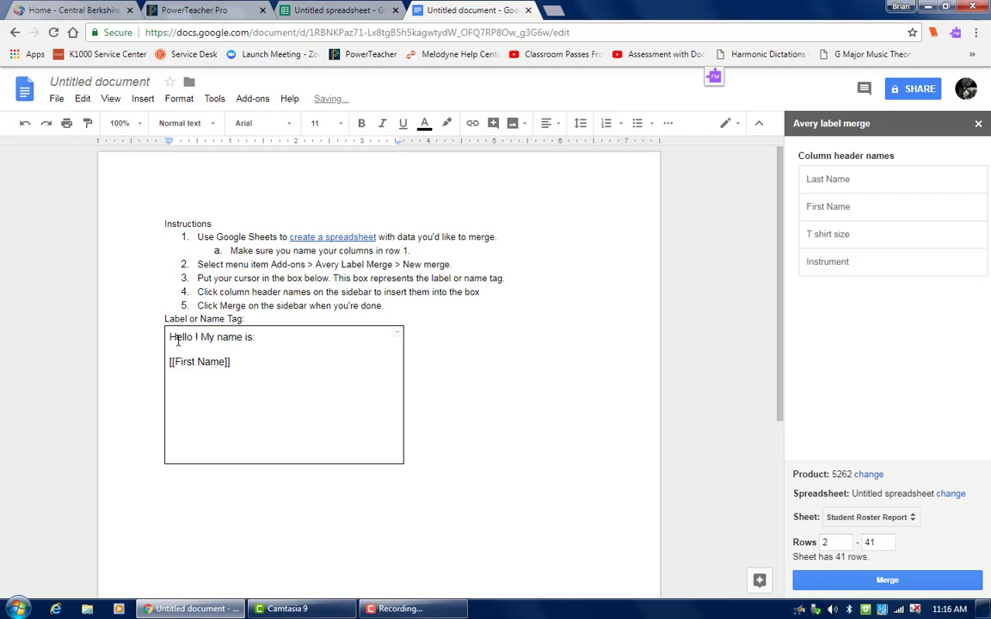
{"action": "key", "text": "BackSpace"}
Format the "Hello! My name is:" line in italics at font size 30.
{"action": "left_click_drag", "start_coordinate": [256, 338], "coordinate": [158, 343]}
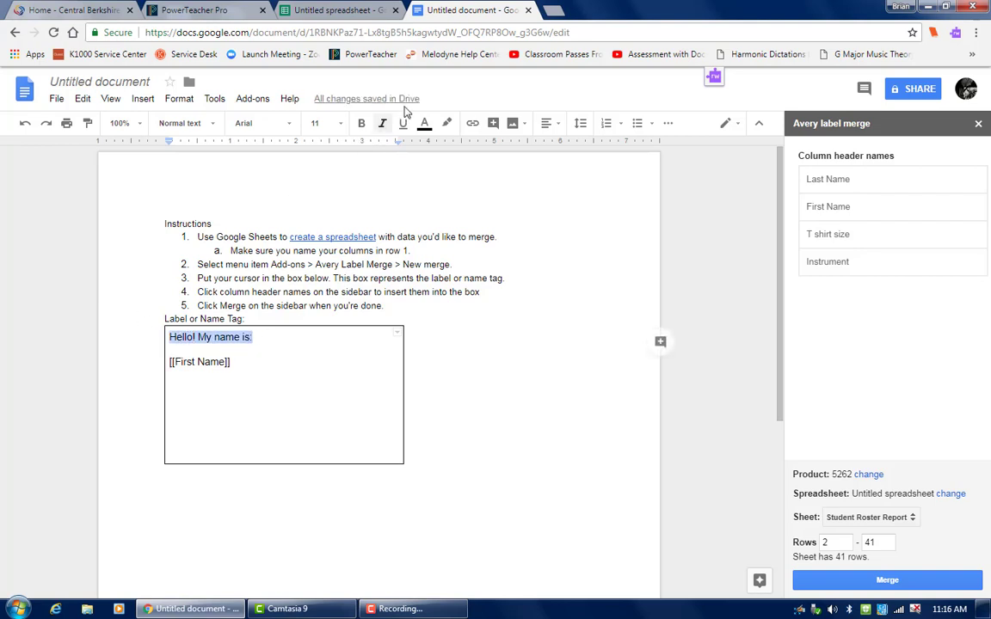
{"action": "left_click", "coordinate": [382, 125]}
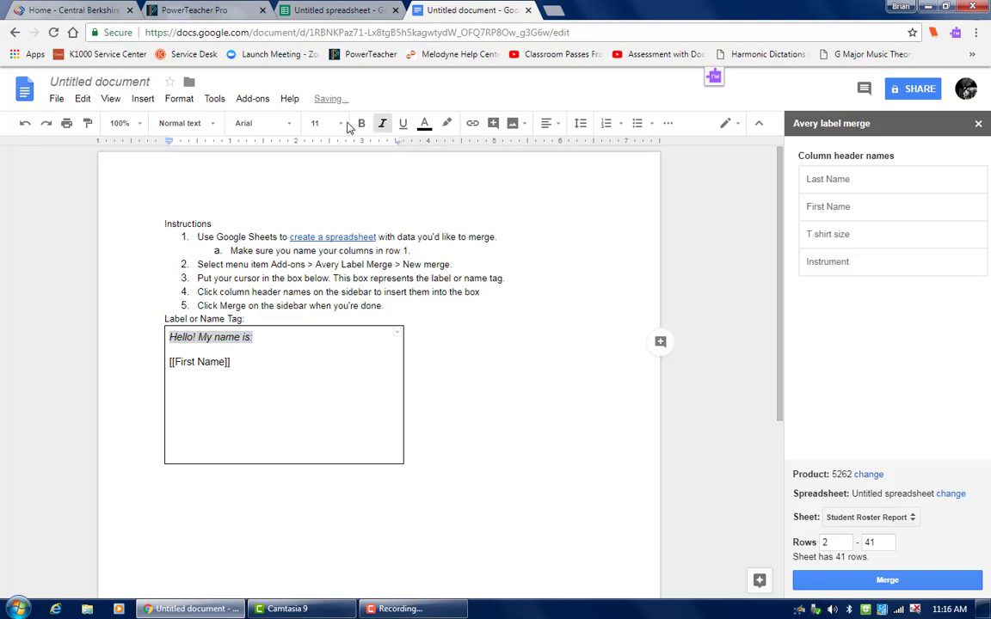
{"action": "left_click", "coordinate": [319, 123]}
{"action": "left_click", "coordinate": [324, 315]}
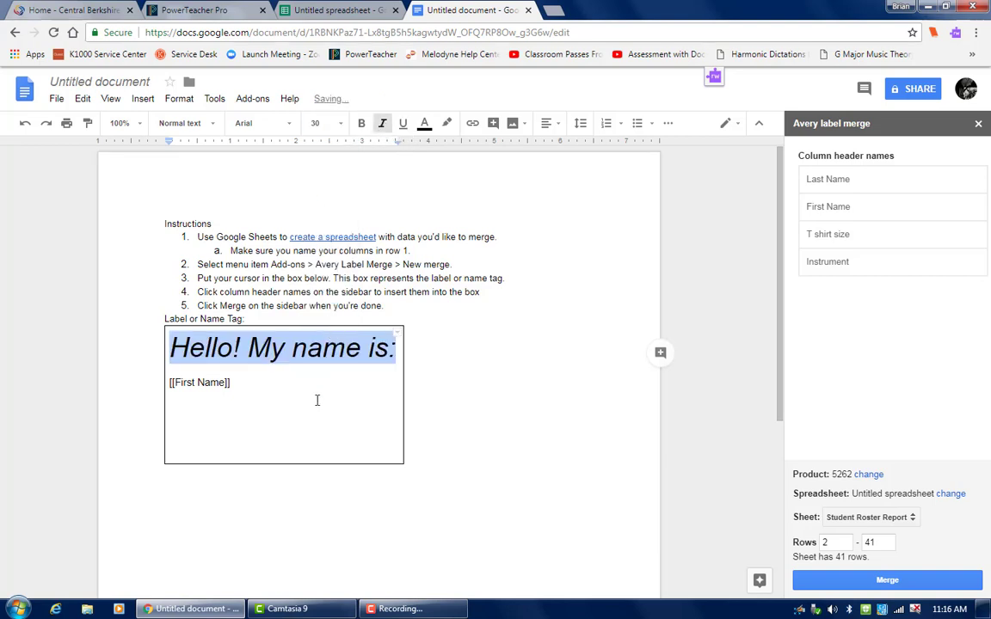
Format the [[First Name]] field in the Caveat font at size 30.
{"action": "left_click", "coordinate": [255, 383]}
{"action": "double_click", "coordinate": [284, 370]}
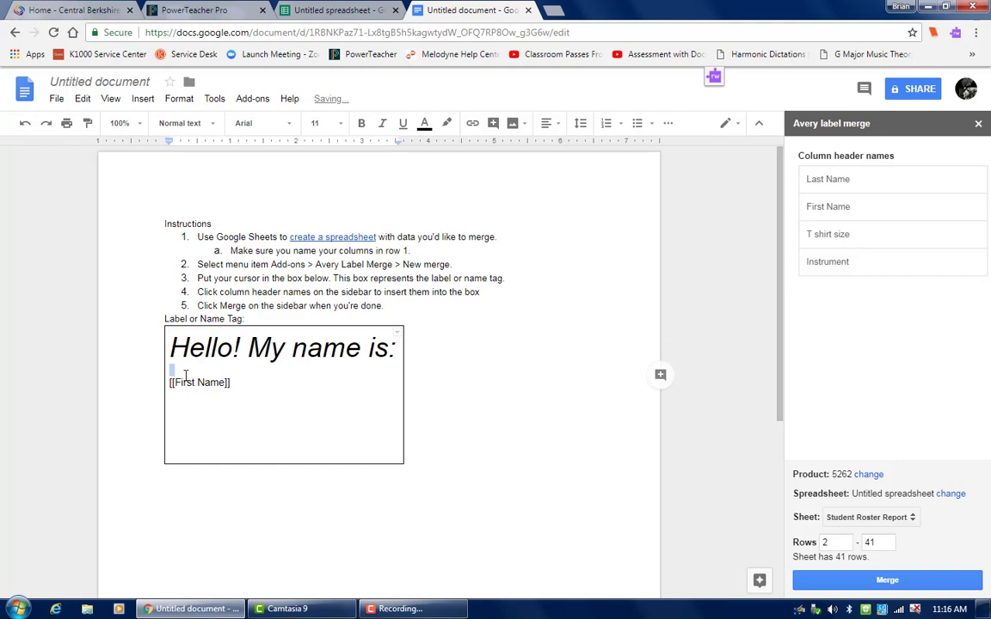
{"action": "left_click_drag", "start_coordinate": [241, 382], "coordinate": [168, 387]}
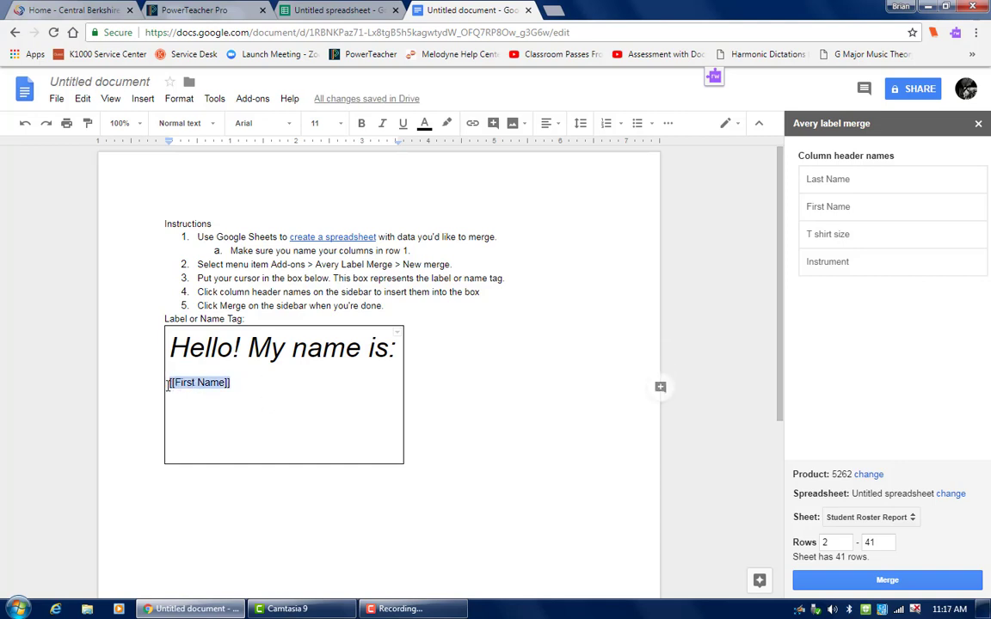
{"action": "left_click", "coordinate": [339, 123]}
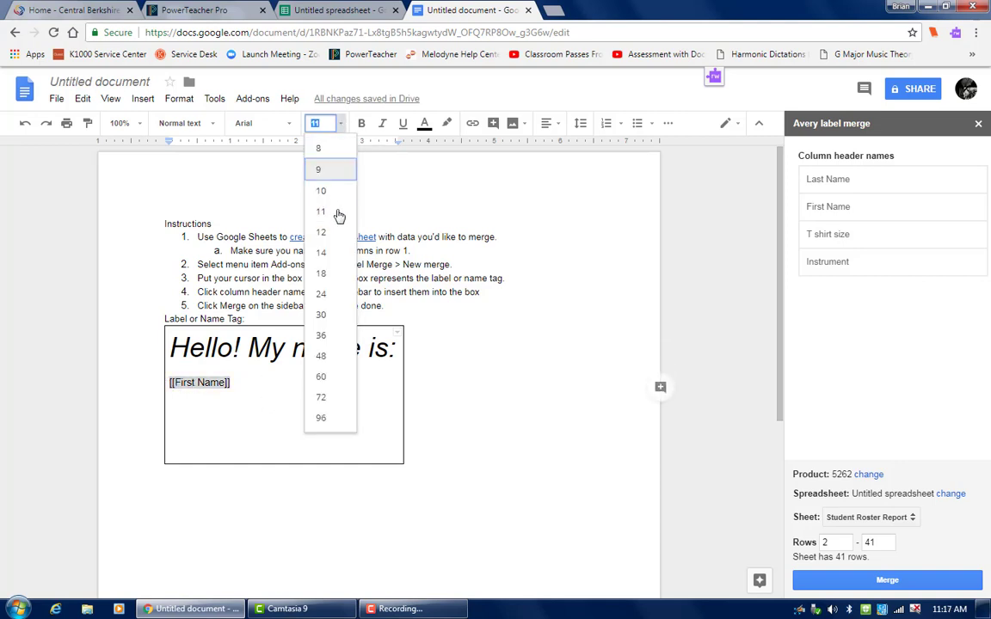
{"action": "left_click", "coordinate": [316, 275]}
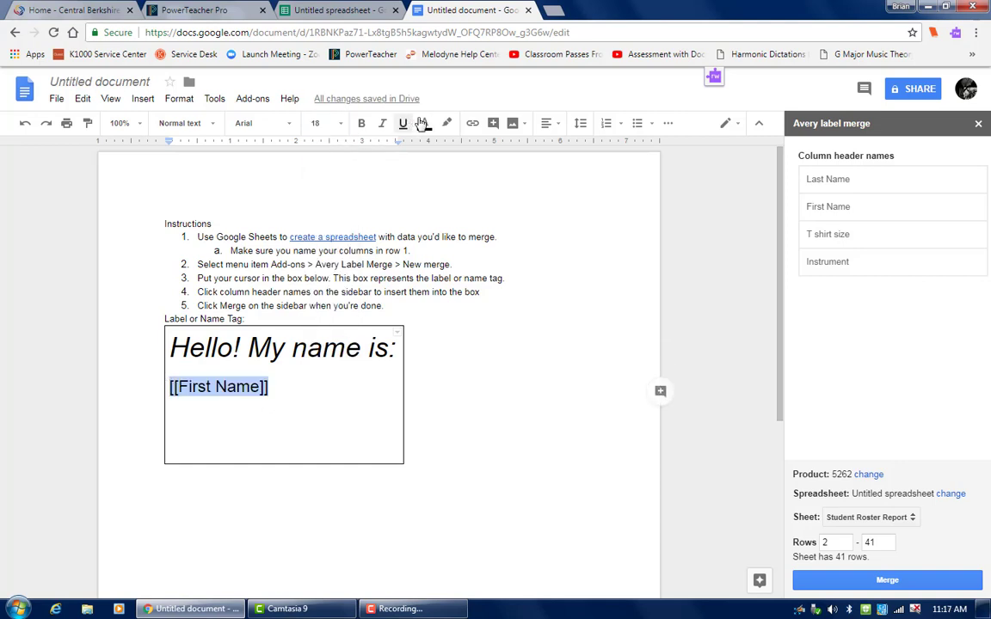
{"action": "left_click", "coordinate": [289, 125]}
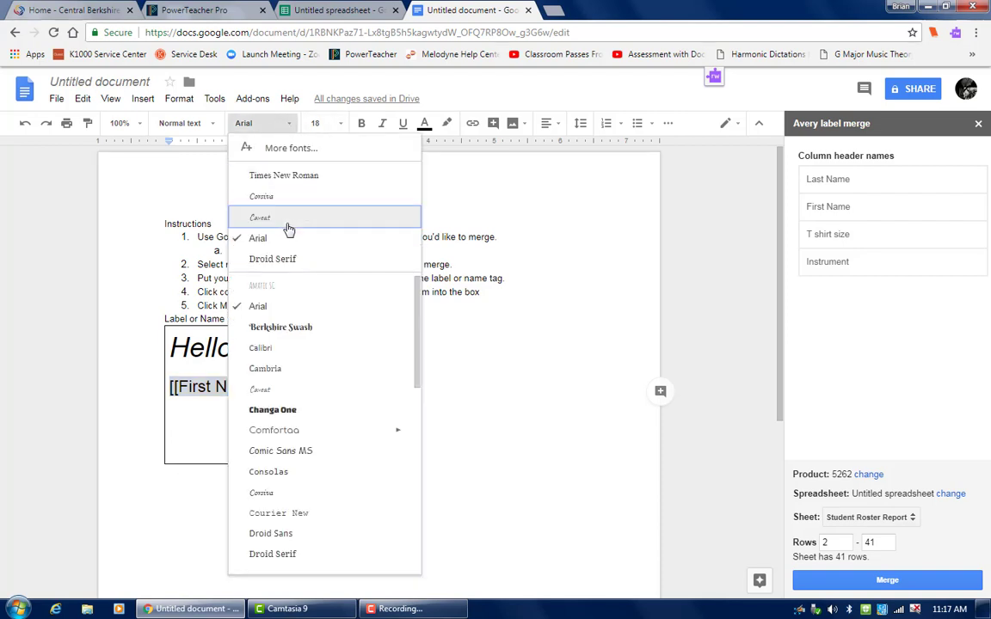
{"action": "left_click", "coordinate": [289, 219]}
{"action": "left_click", "coordinate": [320, 123]}
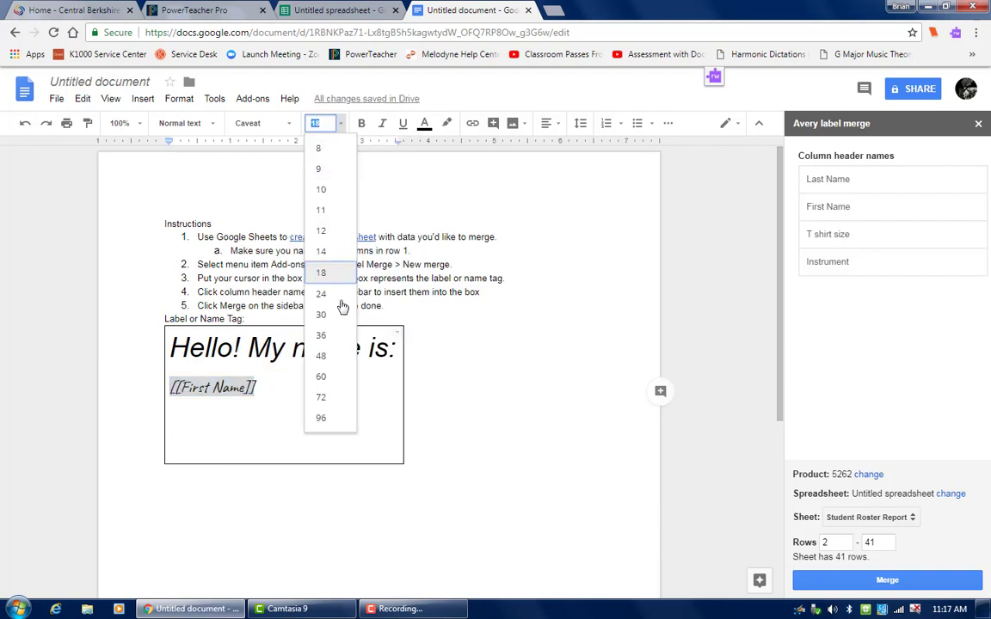
{"action": "left_click", "coordinate": [329, 316]}
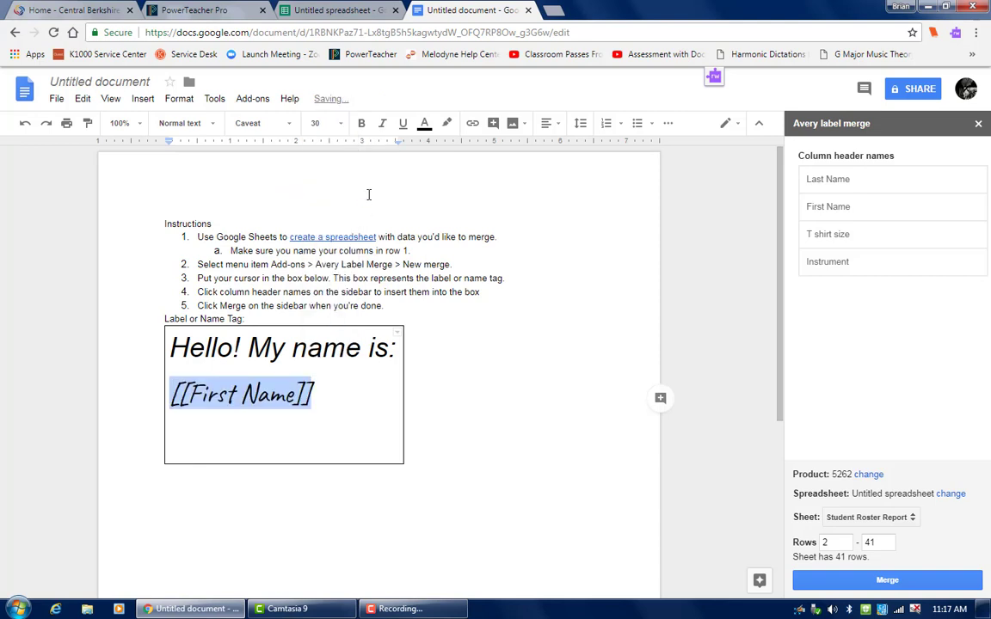
Center the [[First Name]] field horizontally in the label box.
{"action": "left_click", "coordinate": [667, 123]}
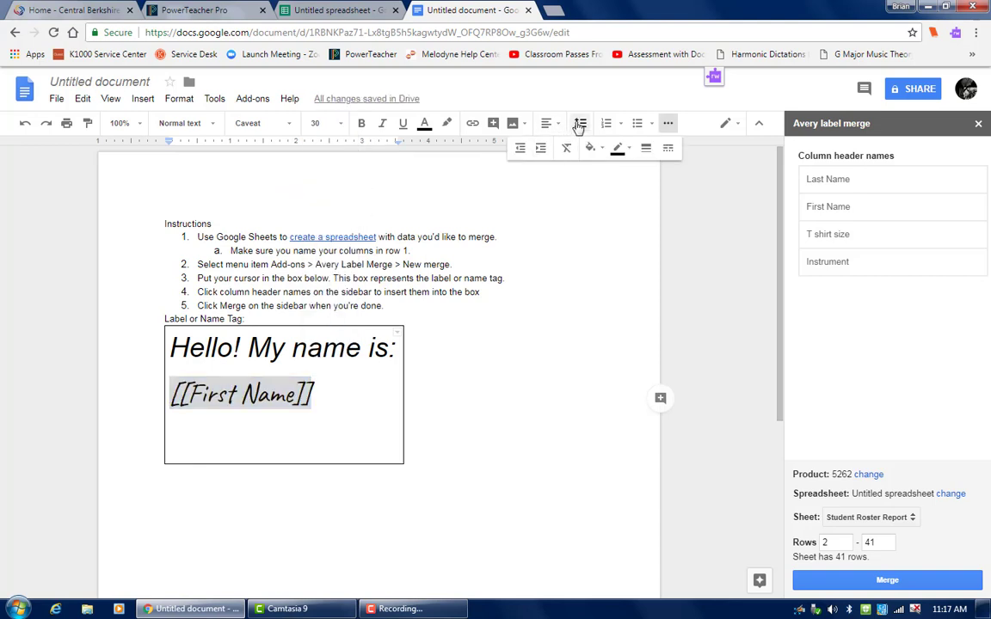
{"action": "left_click", "coordinate": [550, 125]}
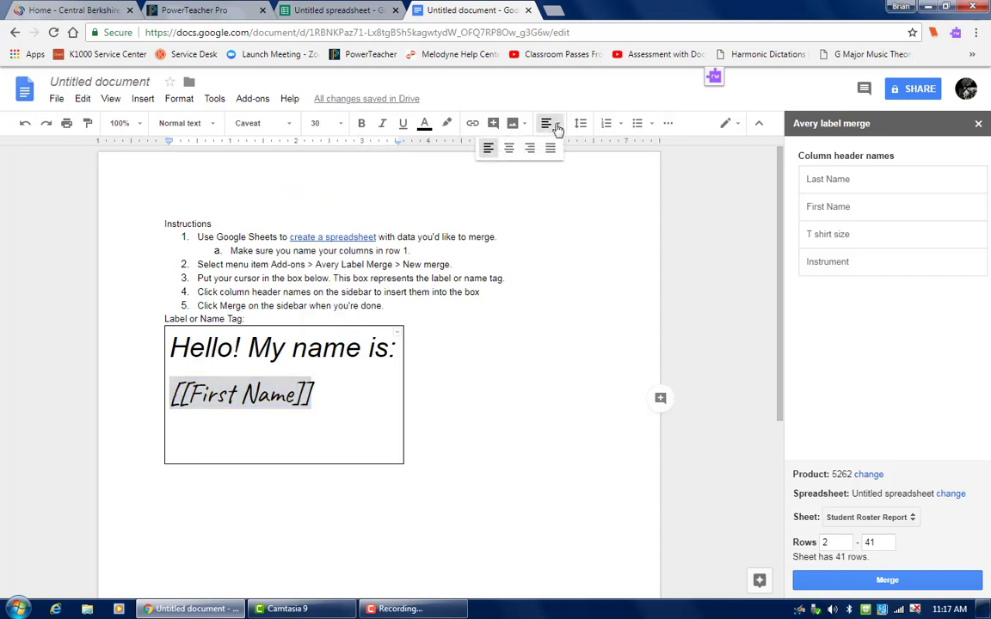
{"action": "left_click", "coordinate": [509, 150]}
{"action": "left_click", "coordinate": [365, 389]}
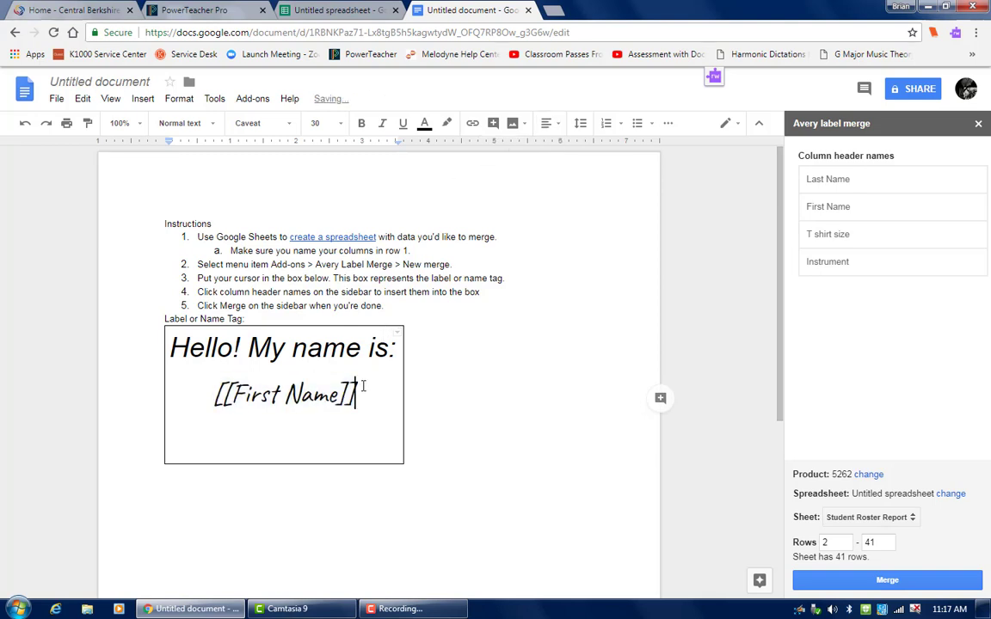
Merge the roster rows into the Avery 5262 labels and look through the merged document's pages.
{"action": "left_click", "coordinate": [917, 584]}
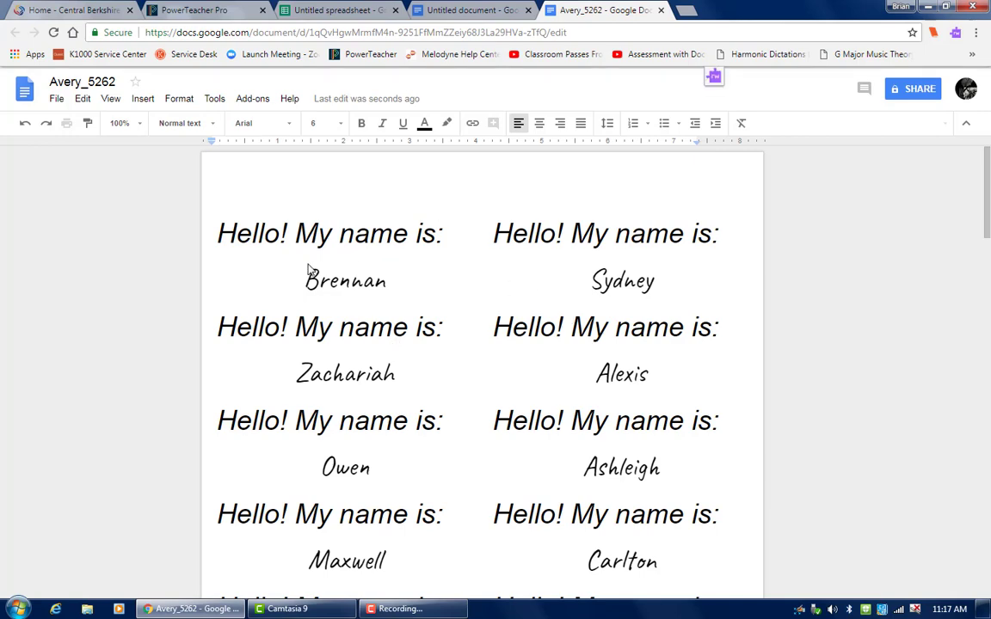
{"action": "scroll", "coordinate": [555, 404], "scroll_direction": "down", "scroll_amount": 7}
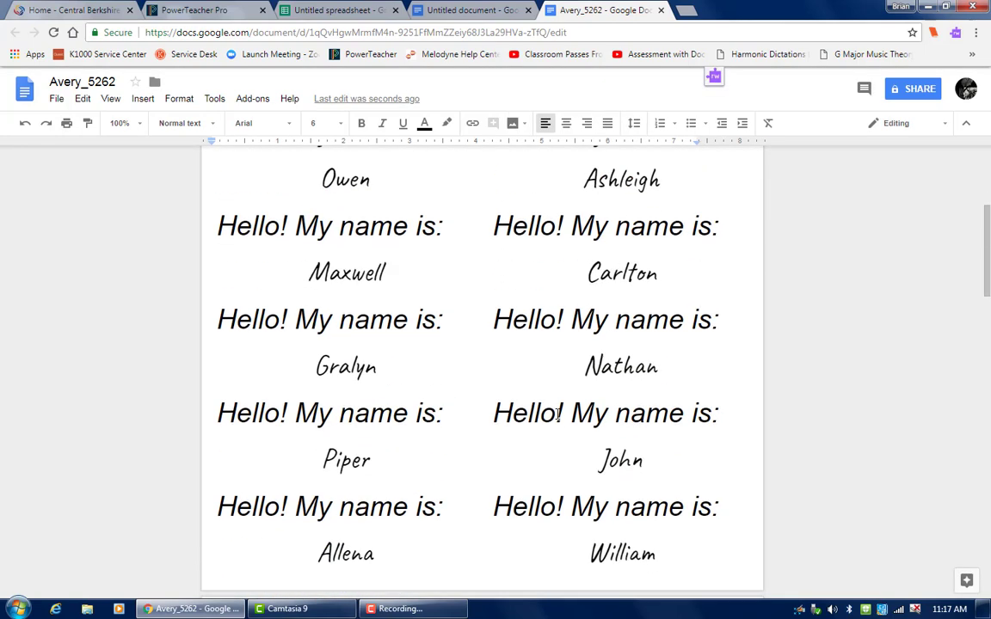
{"action": "scroll", "coordinate": [557, 415], "scroll_direction": "down", "scroll_amount": 3}
{"action": "scroll", "coordinate": [557, 416], "scroll_direction": "up", "scroll_amount": 10}
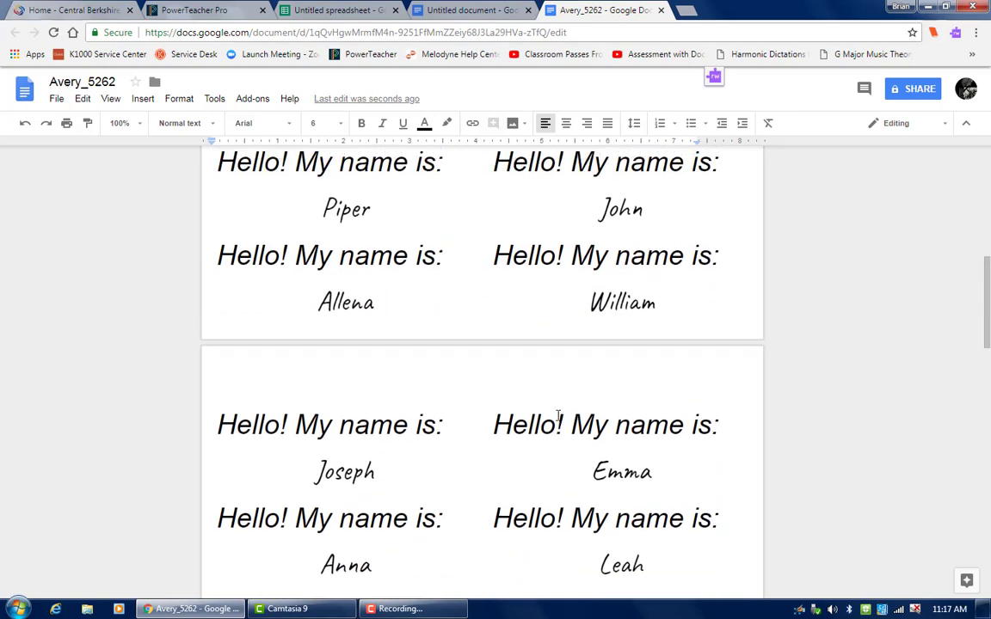